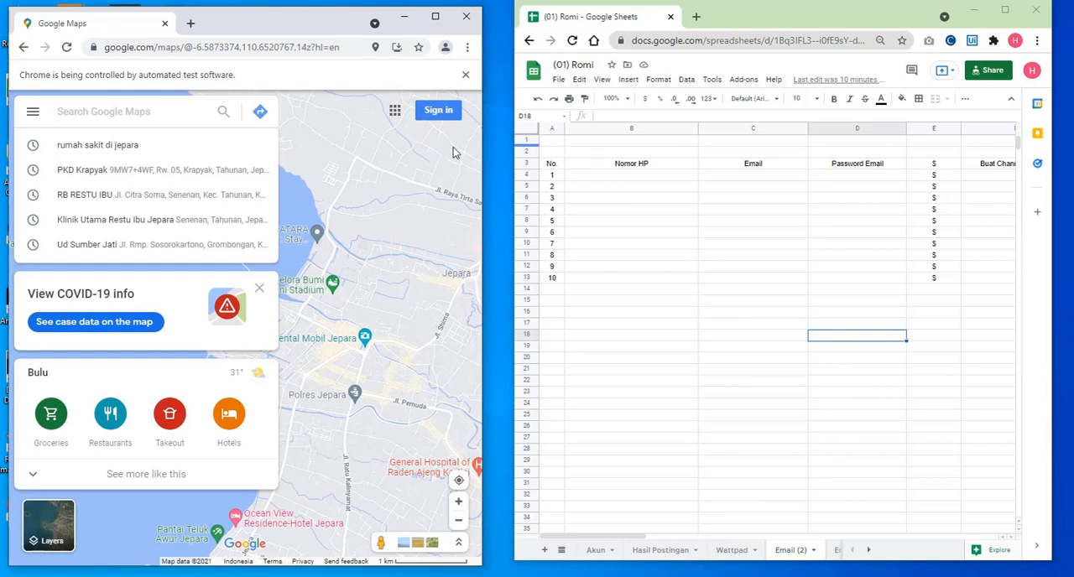
- Search Google Maps for "rumah sakit di jepara" and start the crawler with a limit of 9999 records
left_click(174, 152)
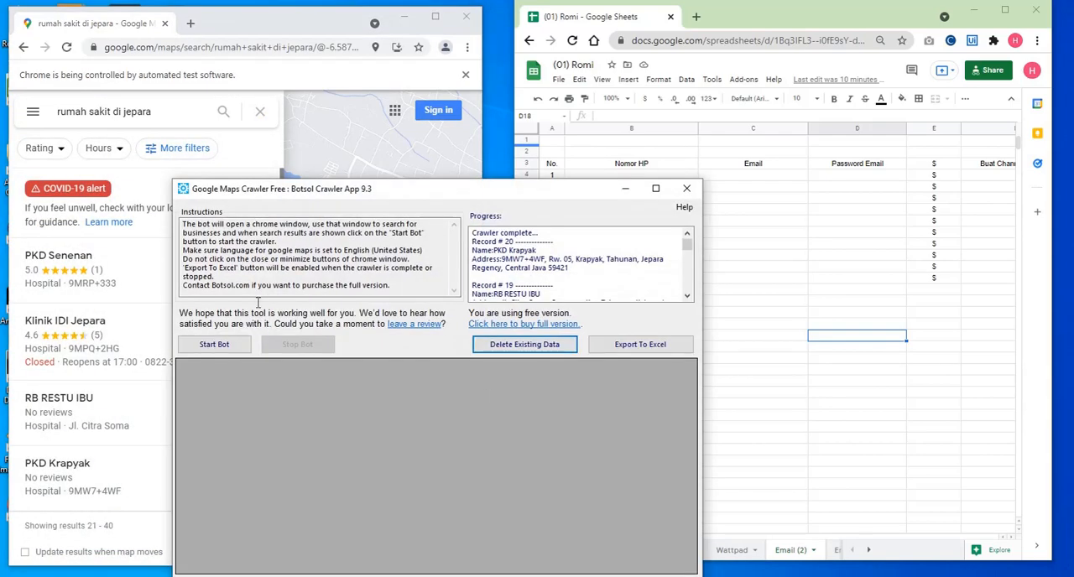
left_click(223, 347)
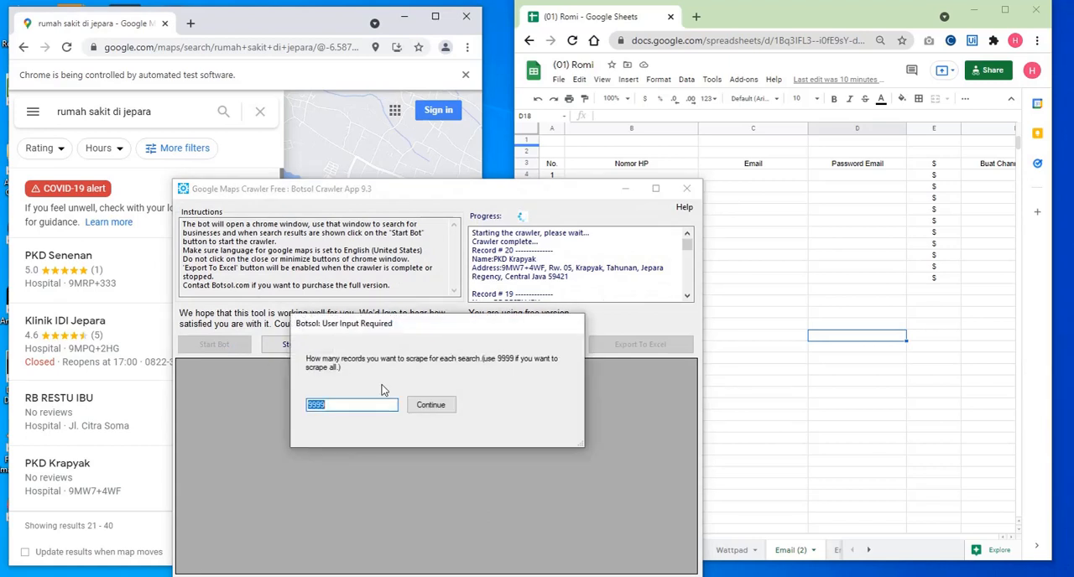
left_click(429, 404)
left_click(344, 411)
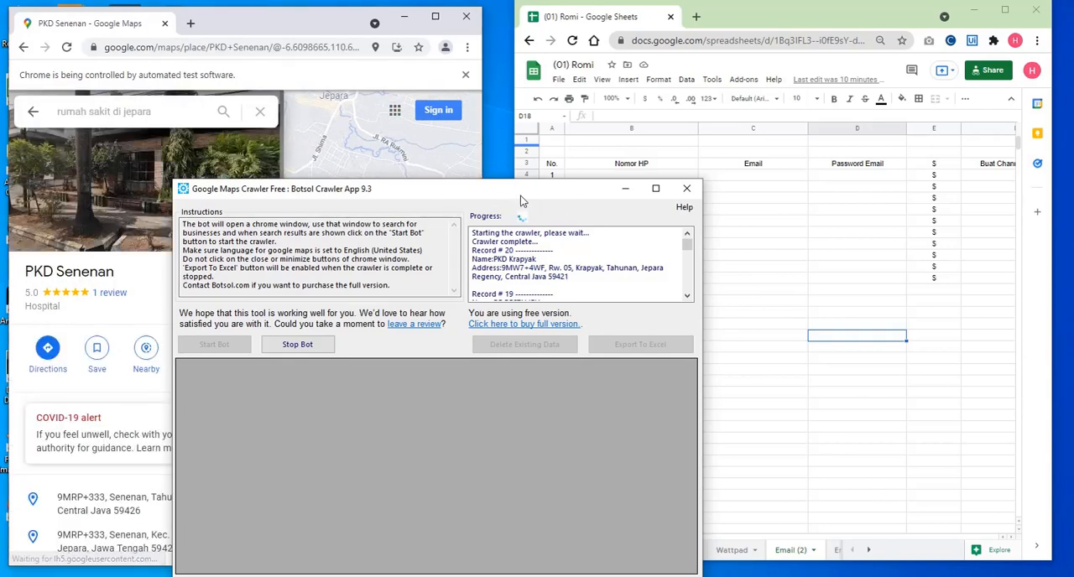
- Minimize the Maps browser window, move the crawler window over the desktop and select the RB RESTU IBU record
left_click_drag(514, 190, 738, 78)
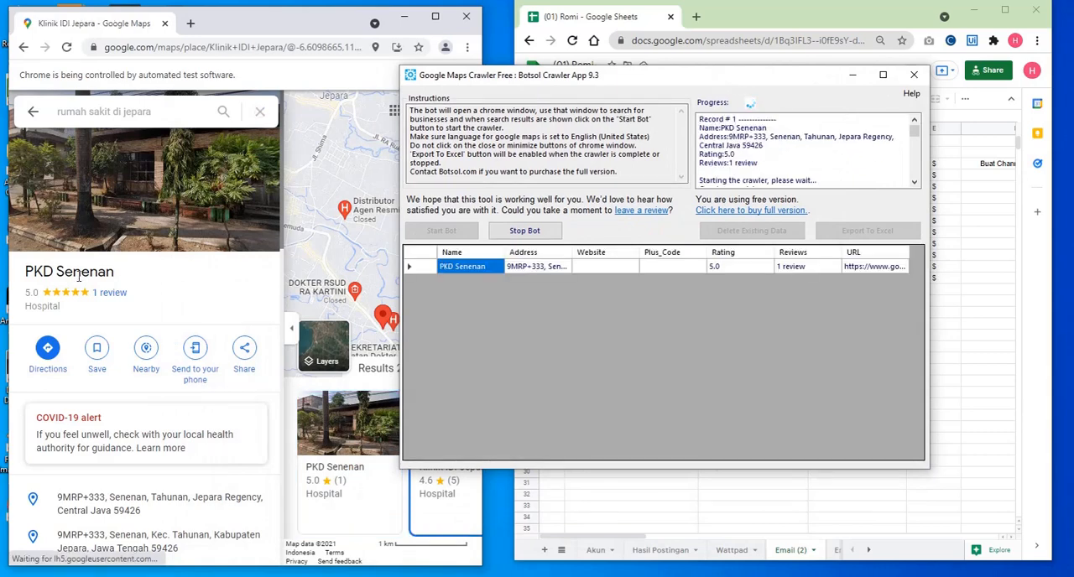
left_click(403, 17)
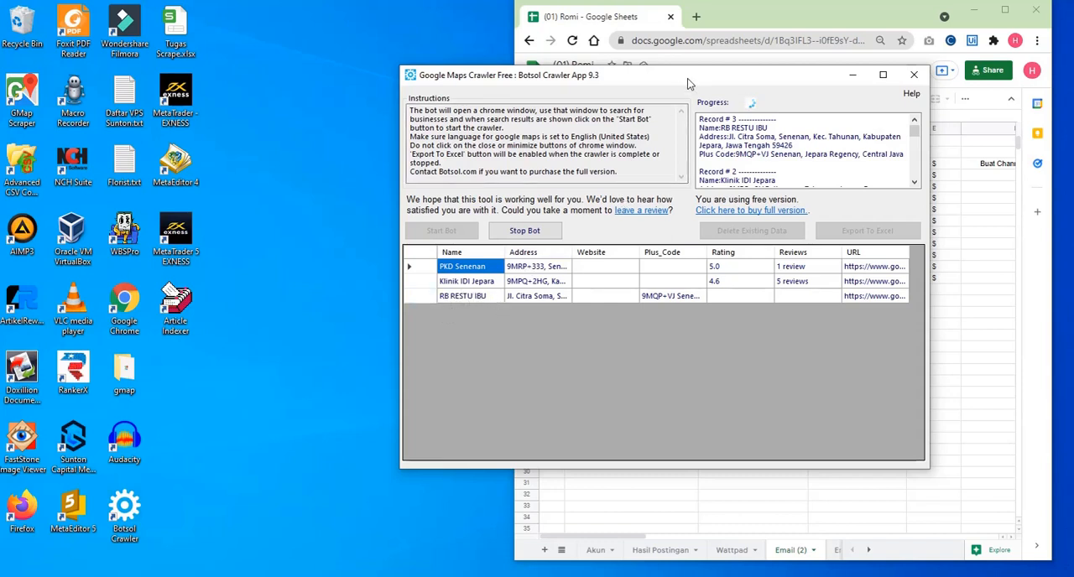
left_click_drag(687, 78, 402, 78)
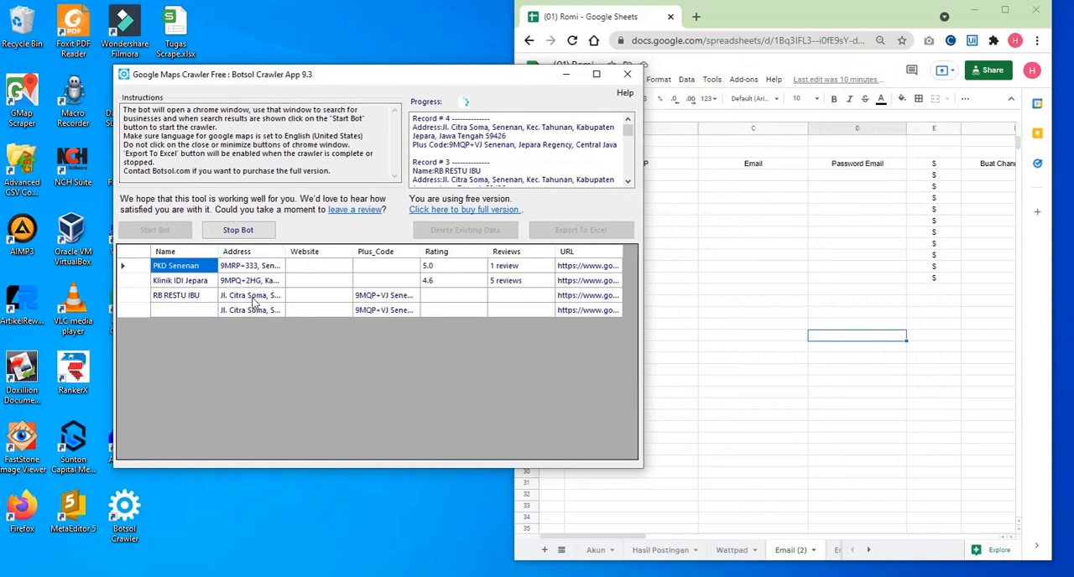
left_click(191, 298)
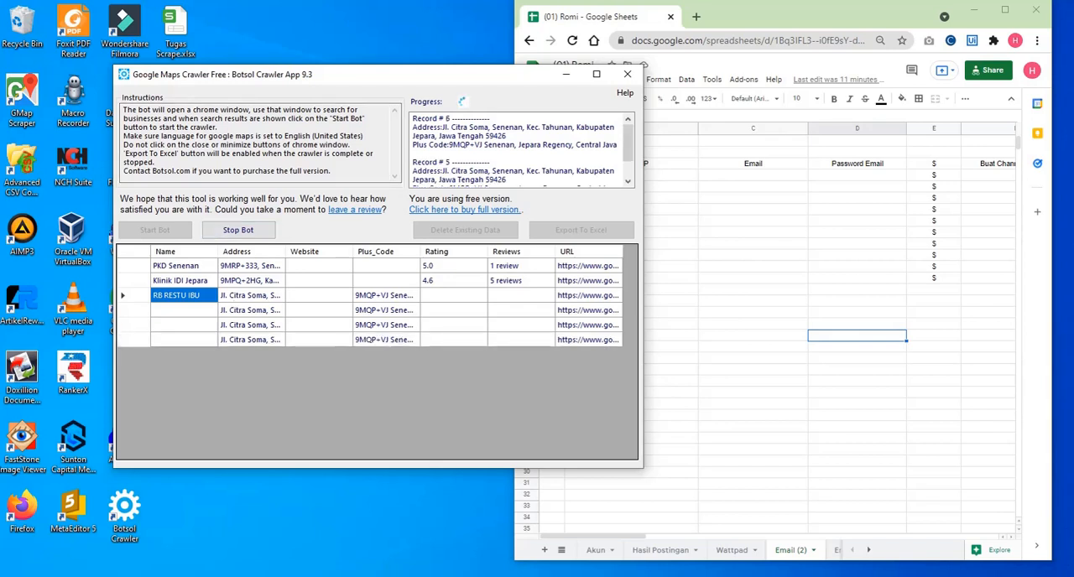
- Restore the Maps browser window, arrange it beside the crawler window and shrink it into the upper corner of the desktop
mouse_move(476, 575)
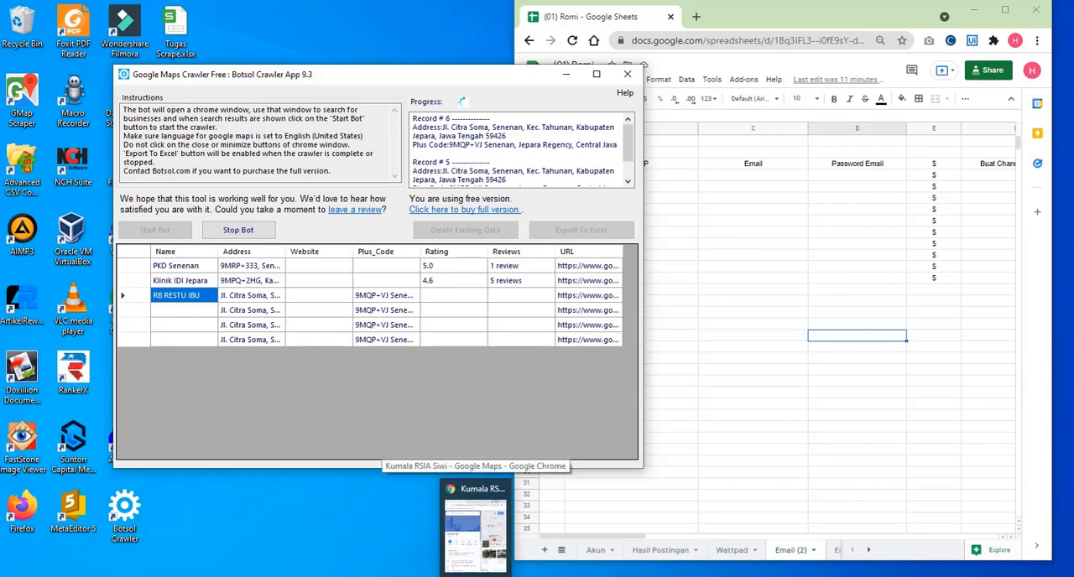
left_click(476, 533)
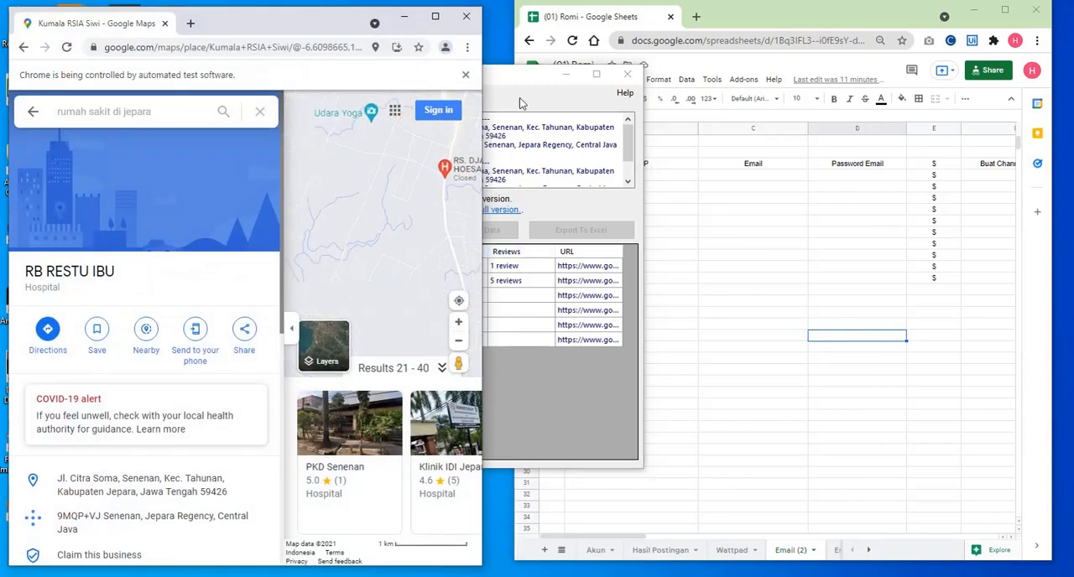
left_click_drag(515, 81, 729, 60)
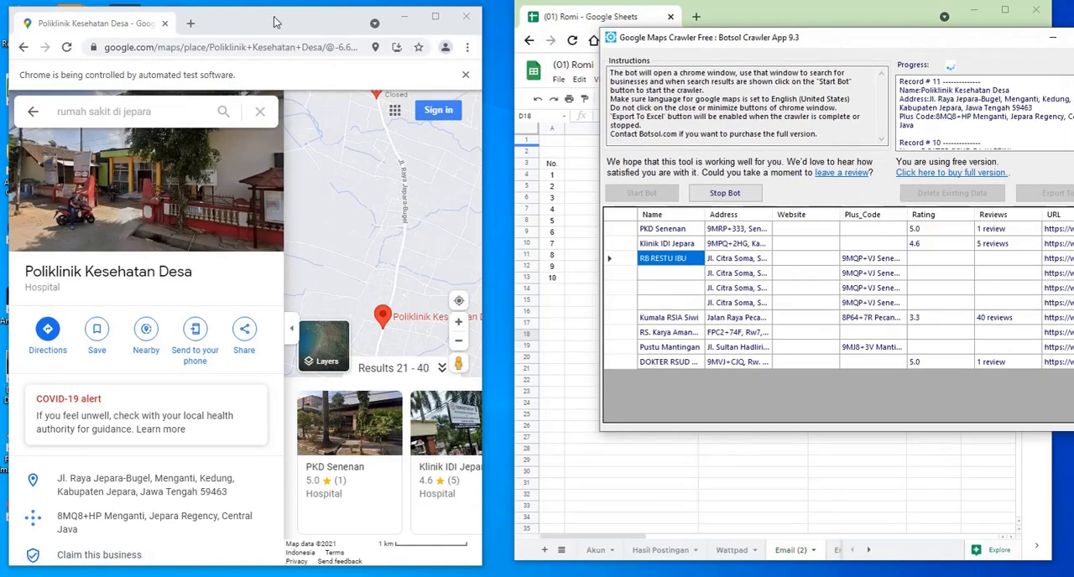
left_click_drag(279, 8, 255, 10)
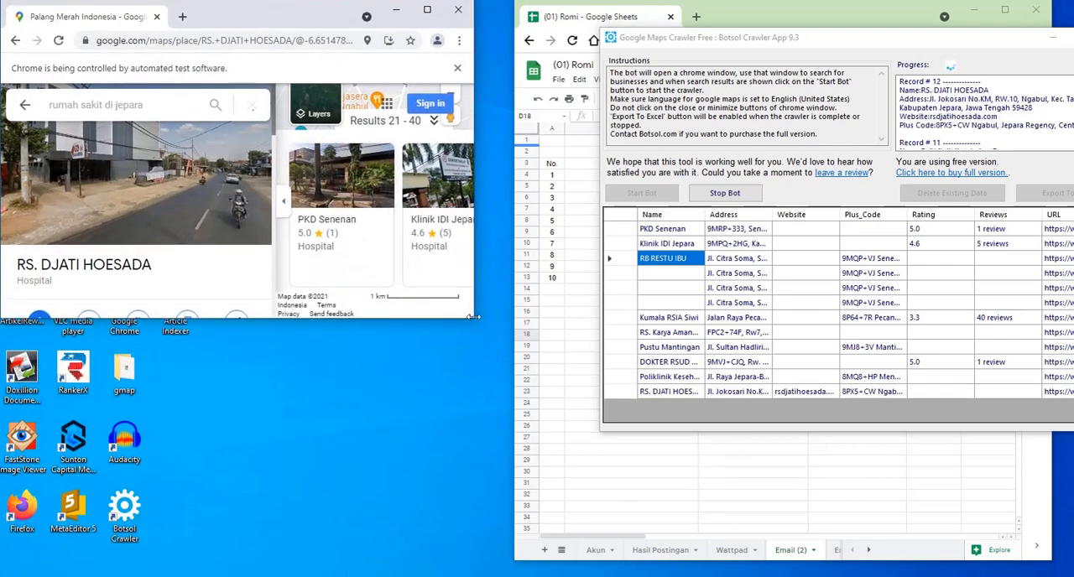
left_click_drag(473, 316, 245, 204)
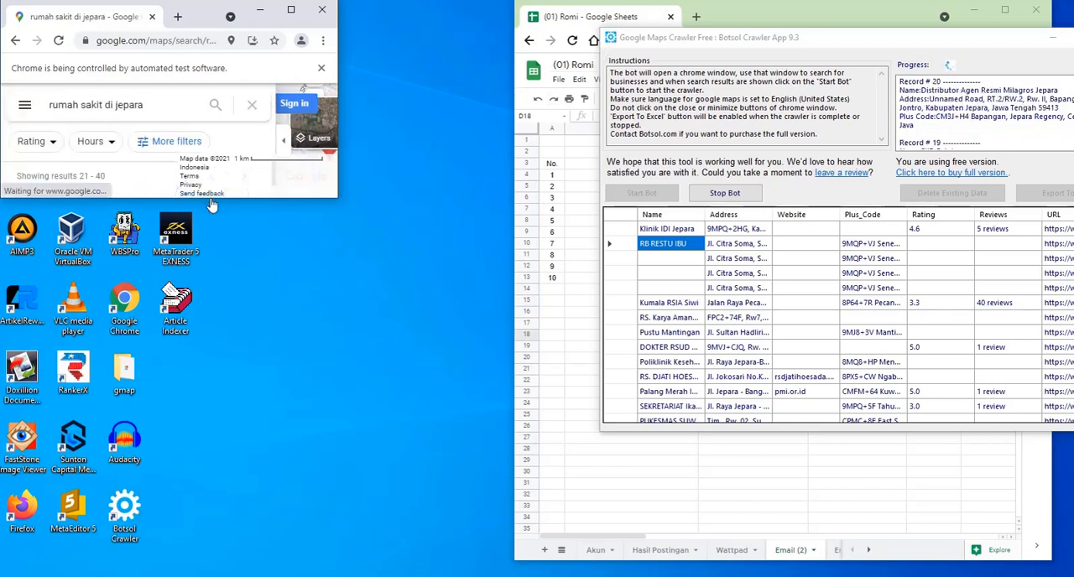
scroll(732, 364, "down", 2)
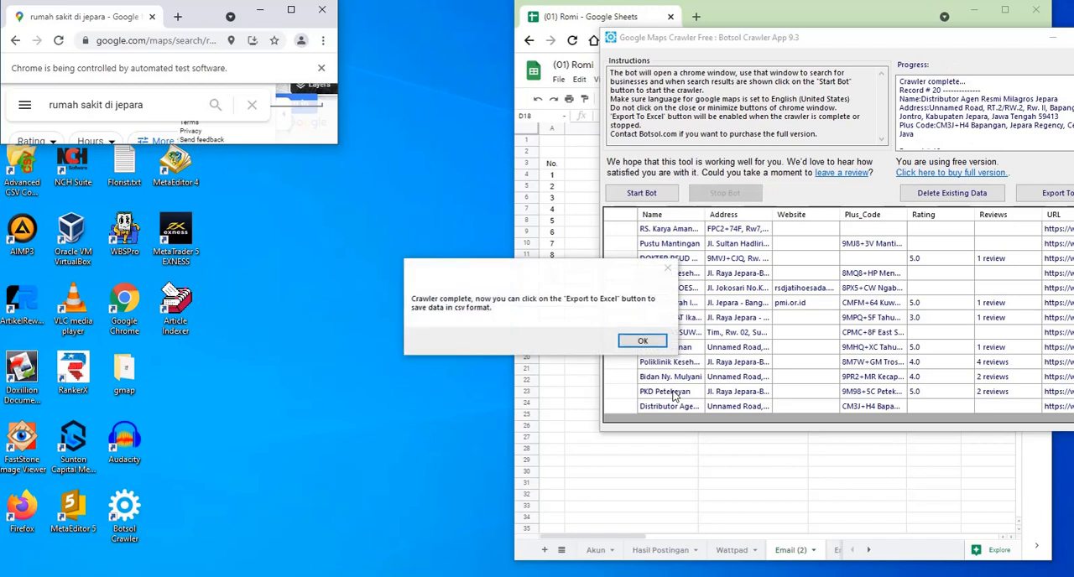
- Dismiss the crawler's completion message and make the Maps browser window taller
left_click(652, 343)
left_click_drag(321, 147, 345, 383)
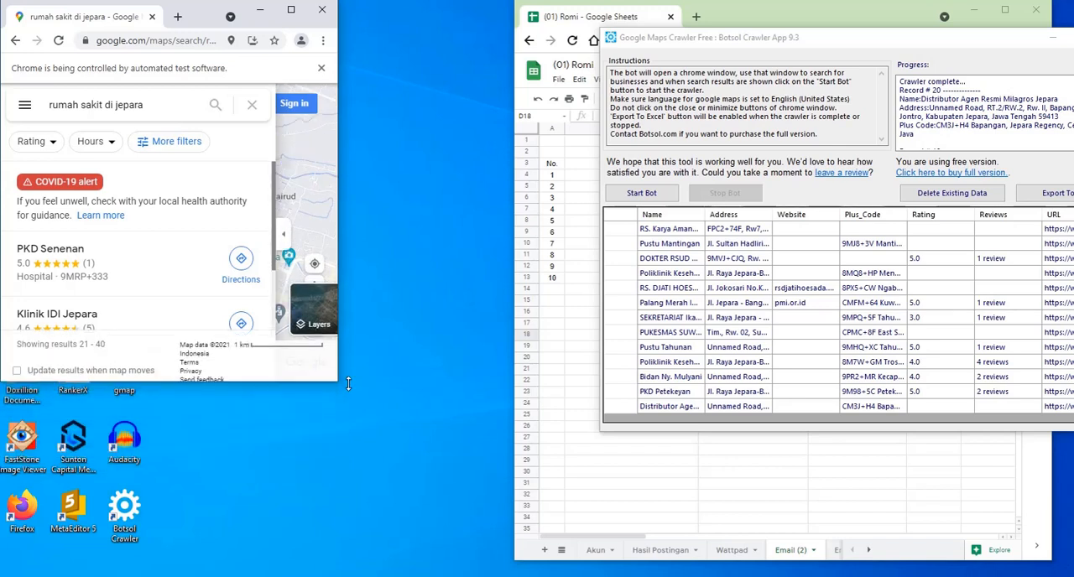
left_click_drag(116, 105, 145, 106)
type("jakart")
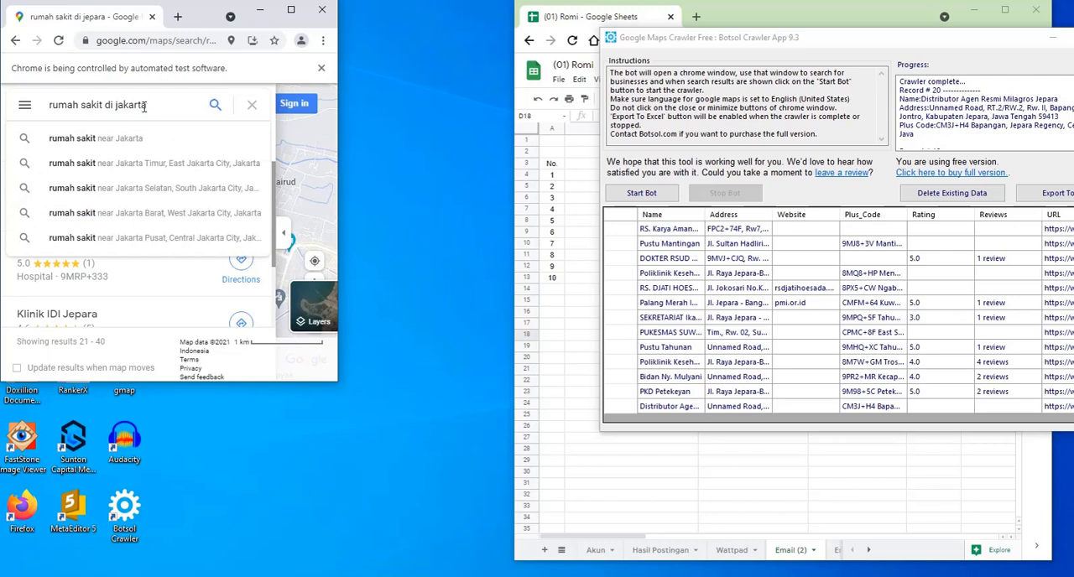
left_click(252, 105)
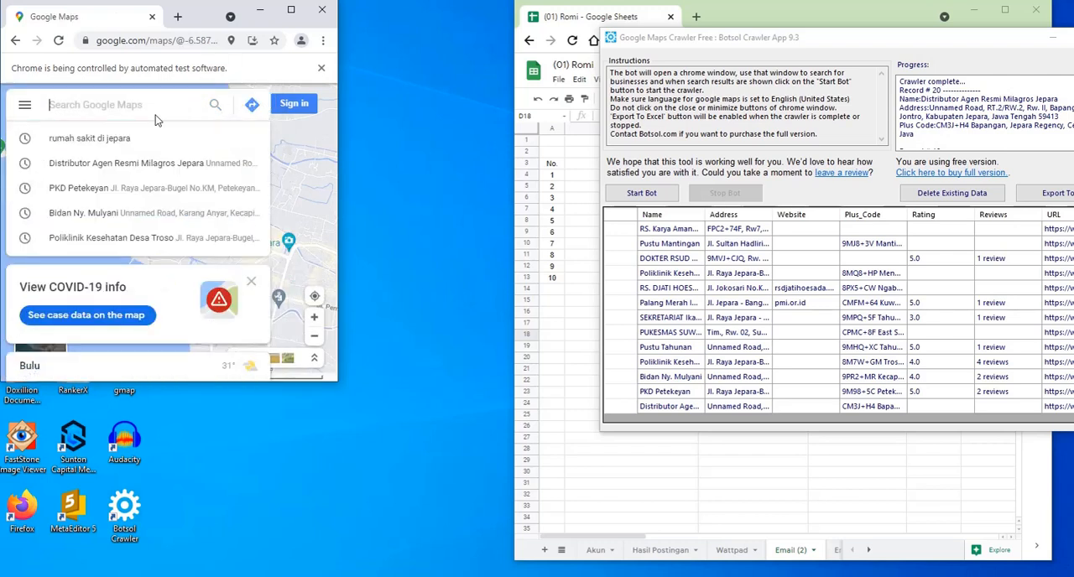
- Search Google Maps for "pt di semarang"
type("pt ")
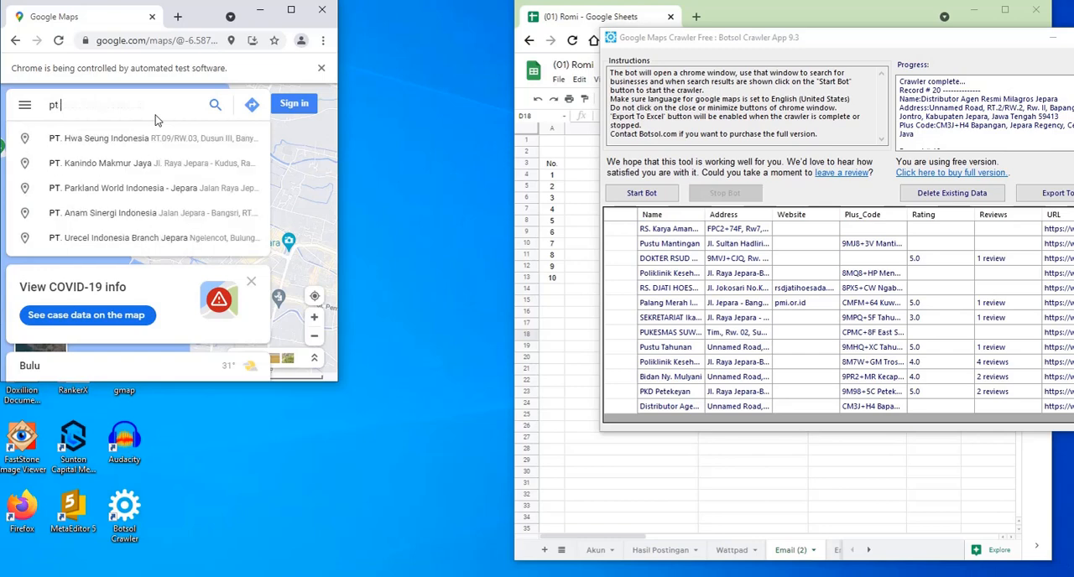
type("di semarang")
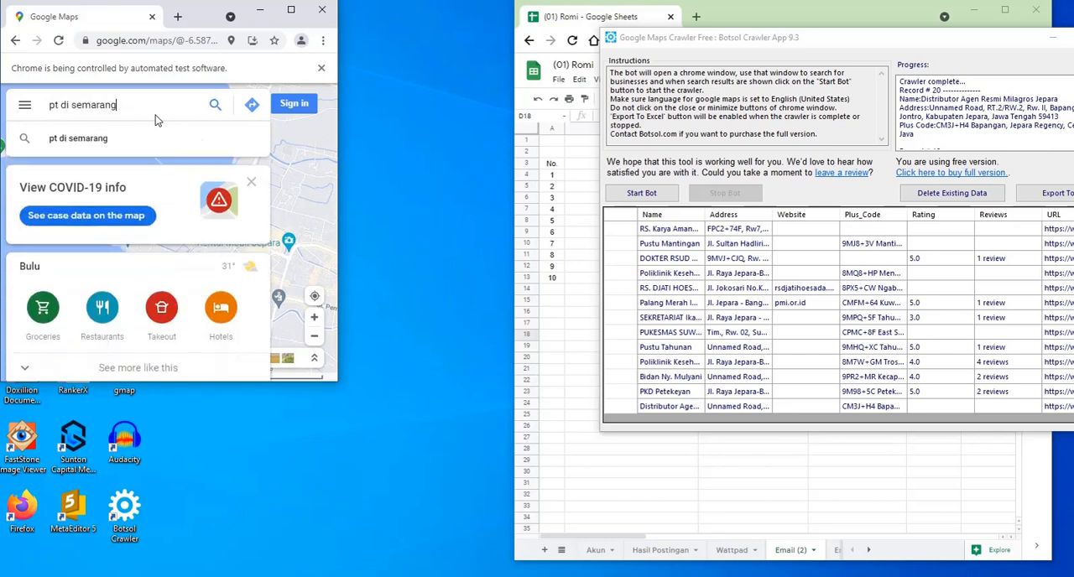
key("Return")
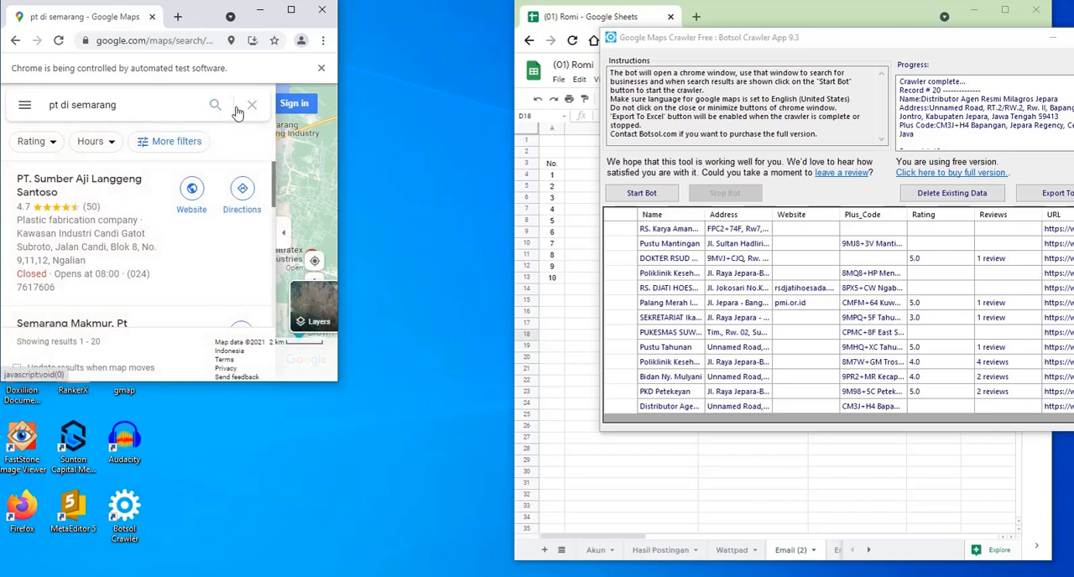
- Delete the existing crawled data and start the crawler on the new search with a limit of 9999 records
left_click(951, 193)
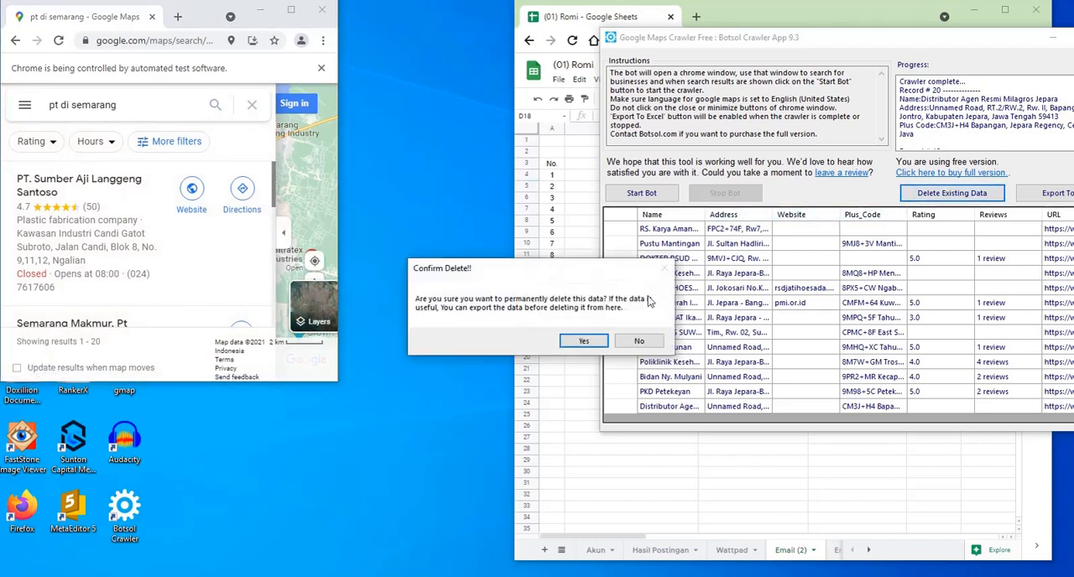
left_click(602, 343)
left_click(641, 193)
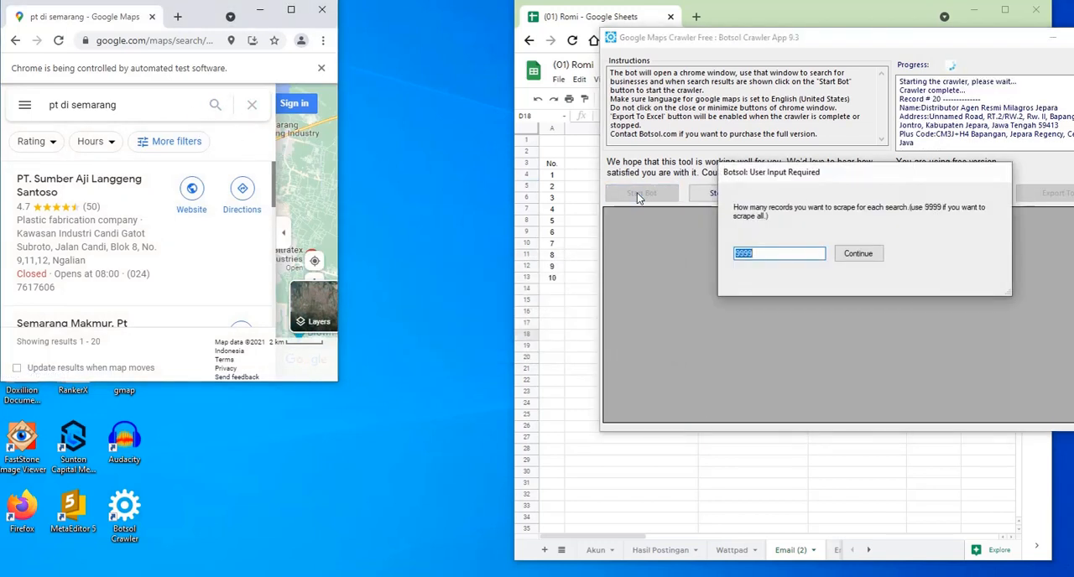
left_click(863, 262)
left_click(758, 261)
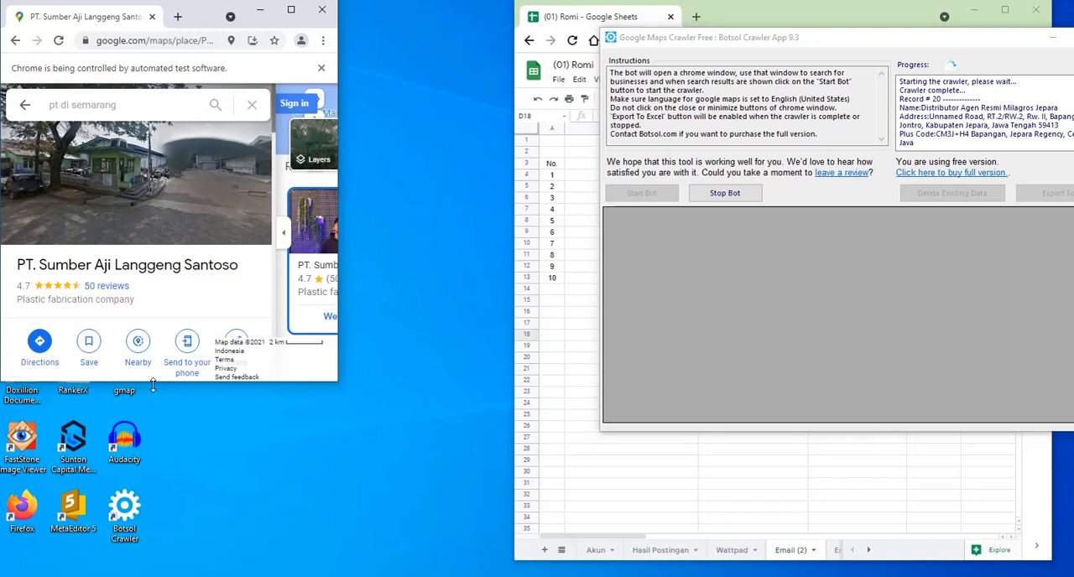
- Collapse the Maps browser window to its minimum height after briefly enlarging it to check the crawl
left_click_drag(152, 386, 155, 84)
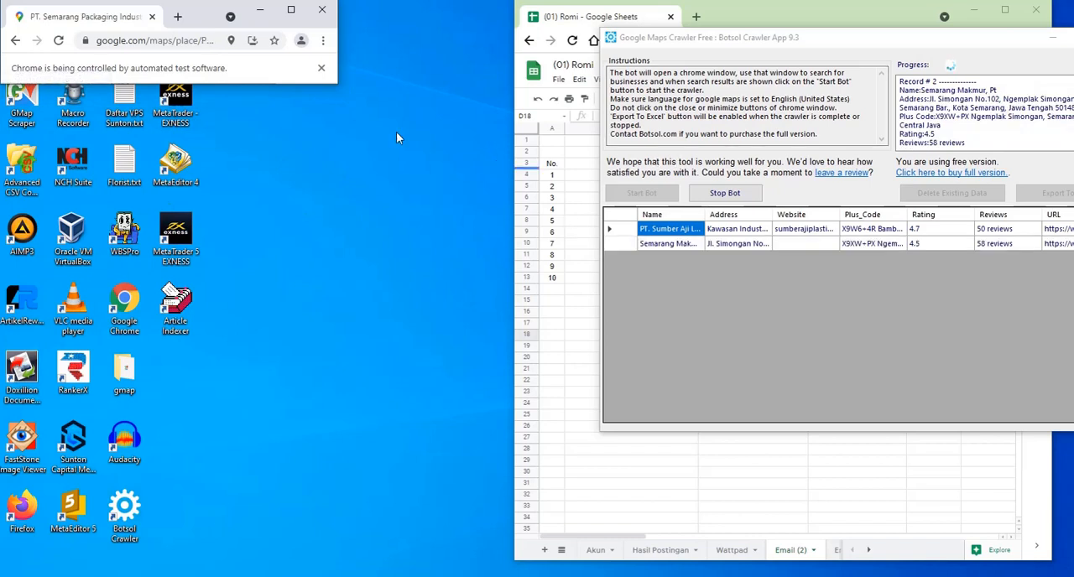
left_click_drag(288, 84, 278, 379)
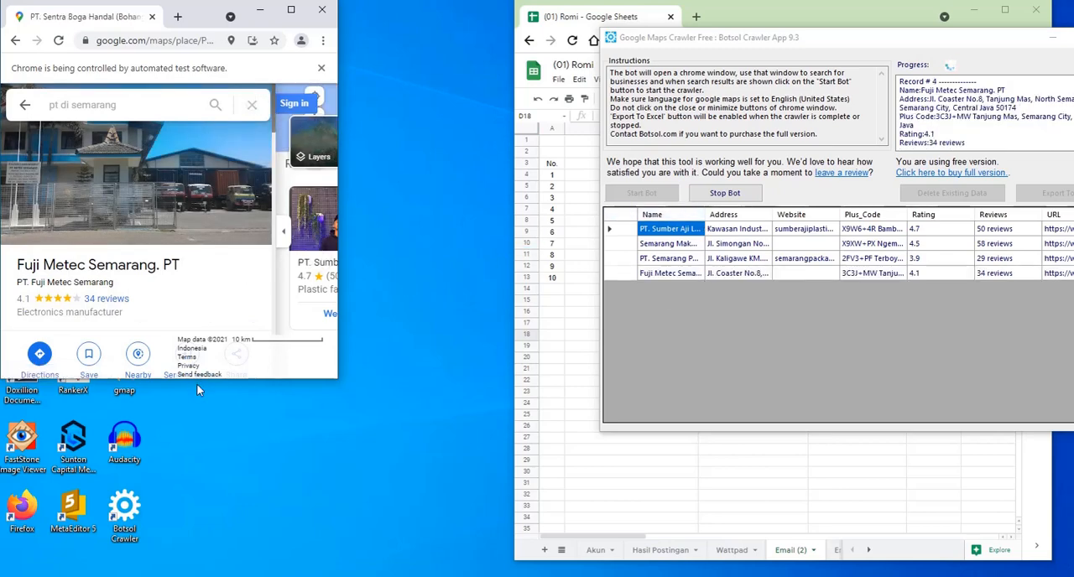
left_click_drag(196, 382, 182, 85)
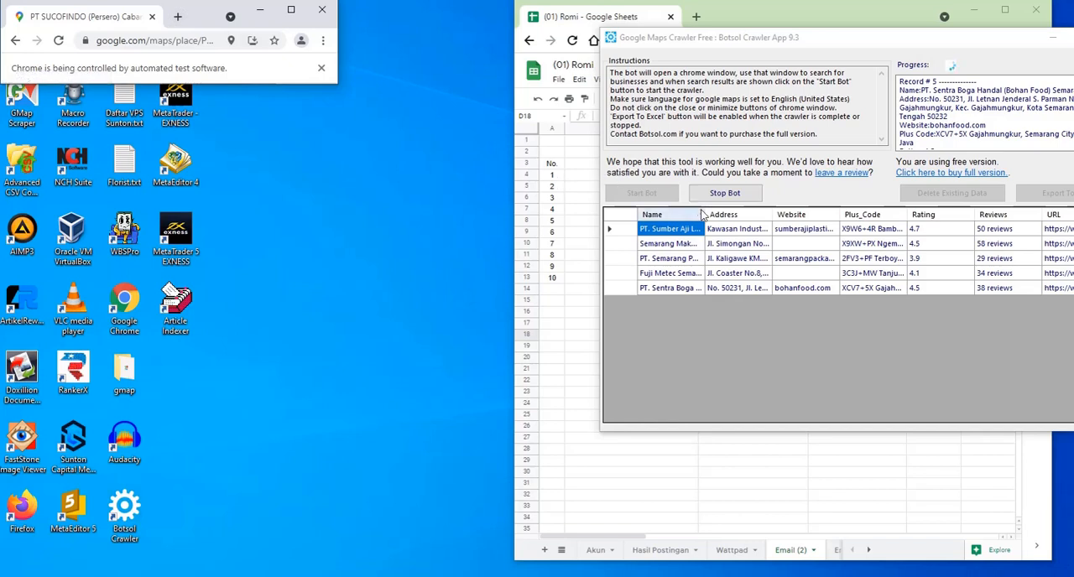
- Widen the Name column of the crawler results and move the crawler window clear of the spreadsheet columns
left_click_drag(705, 215, 719, 214)
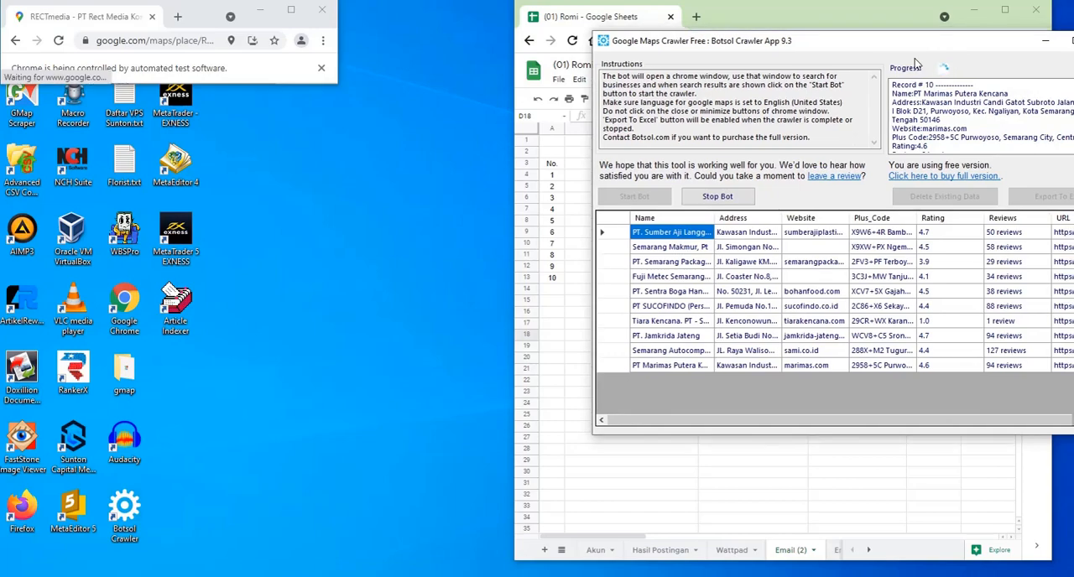
left_click_drag(959, 44, 745, 141)
left_click_drag(745, 141, 415, 139)
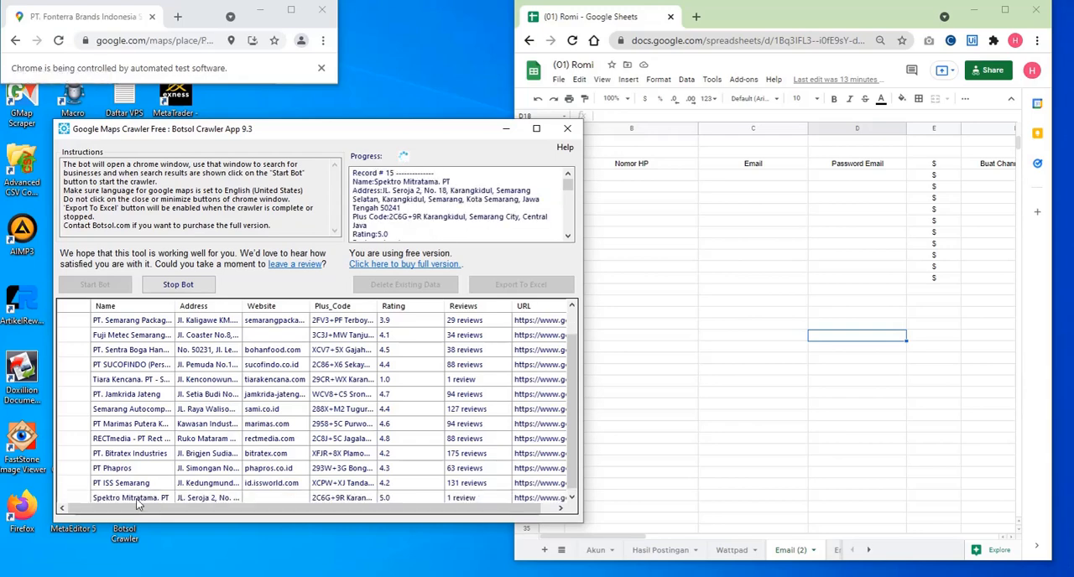
- Minimize the crawler window and widen the Google Sheets window to show more columns
left_click(507, 130)
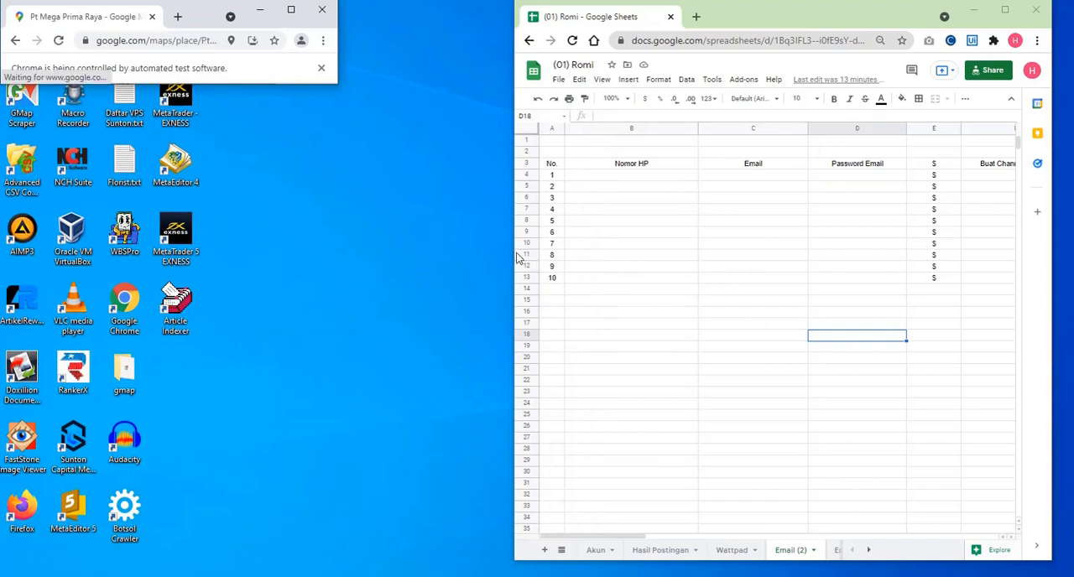
left_click_drag(513, 251, 358, 230)
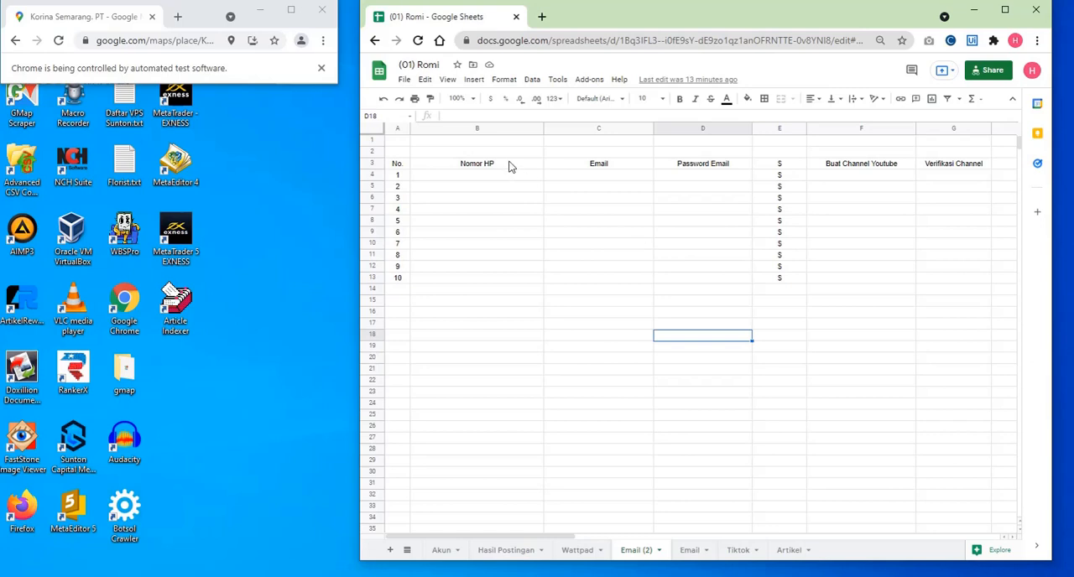
- Examine the Nomor HP, Email and Password Email columns for rows 1 to 10 of the Email (2) sheet
left_click_drag(489, 182, 490, 284)
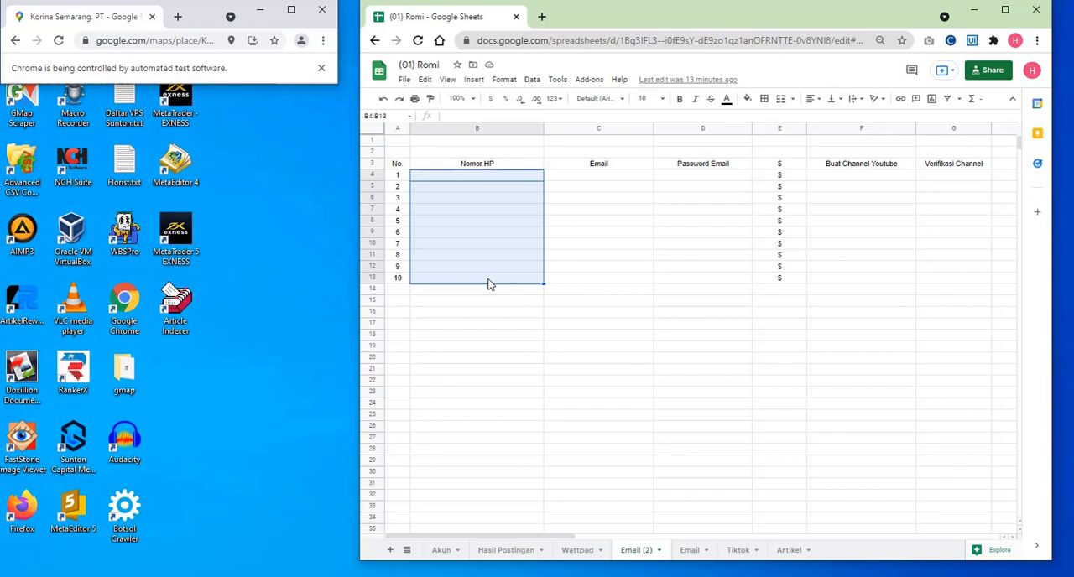
left_click(496, 242)
left_click_drag(489, 178, 492, 283)
left_click_drag(601, 179, 582, 279)
left_click_drag(700, 179, 676, 271)
left_click_drag(597, 164, 635, 266)
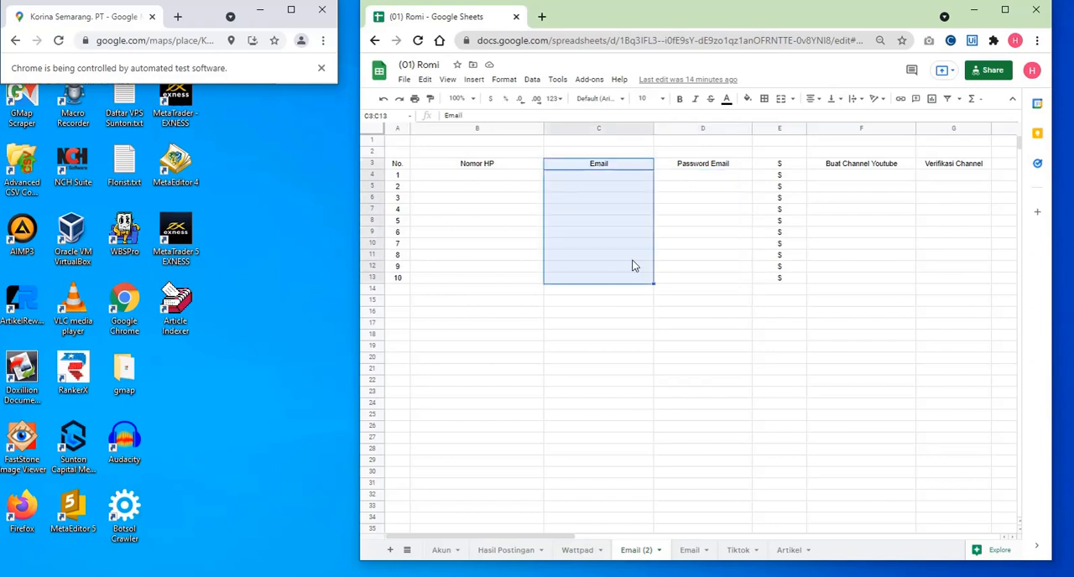
left_click(654, 182)
left_click_drag(648, 179, 707, 286)
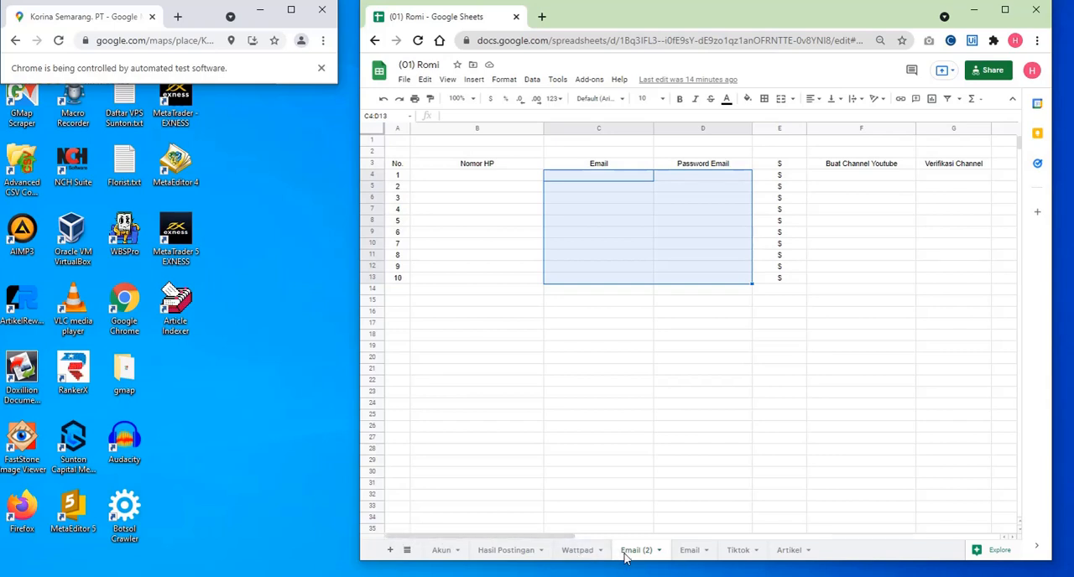
- Move the Email (2) sheet directly after Akun and open the Akun sheet
left_click_drag(635, 556, 447, 558)
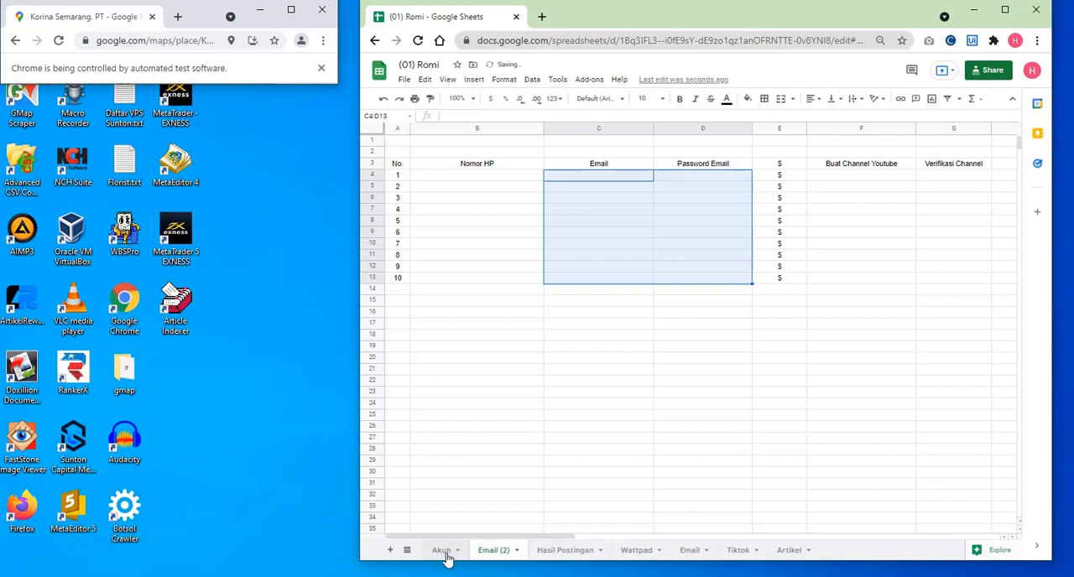
left_click(447, 553)
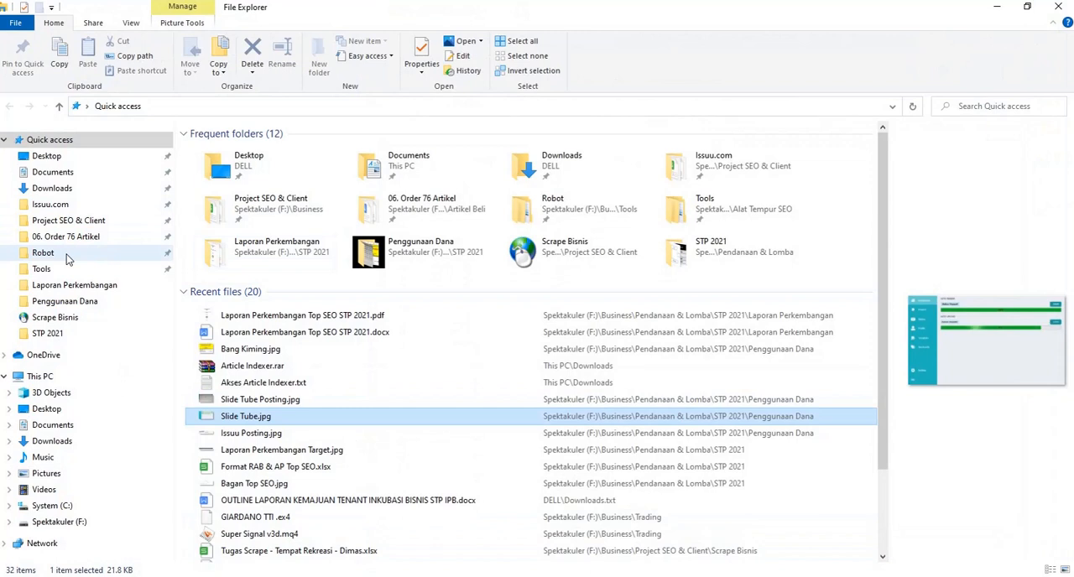
- Open the ROBOT\PINTEREST\ROBOT\LAPORAN folder on the System (C:) drive
left_click(59, 506)
left_click(210, 221)
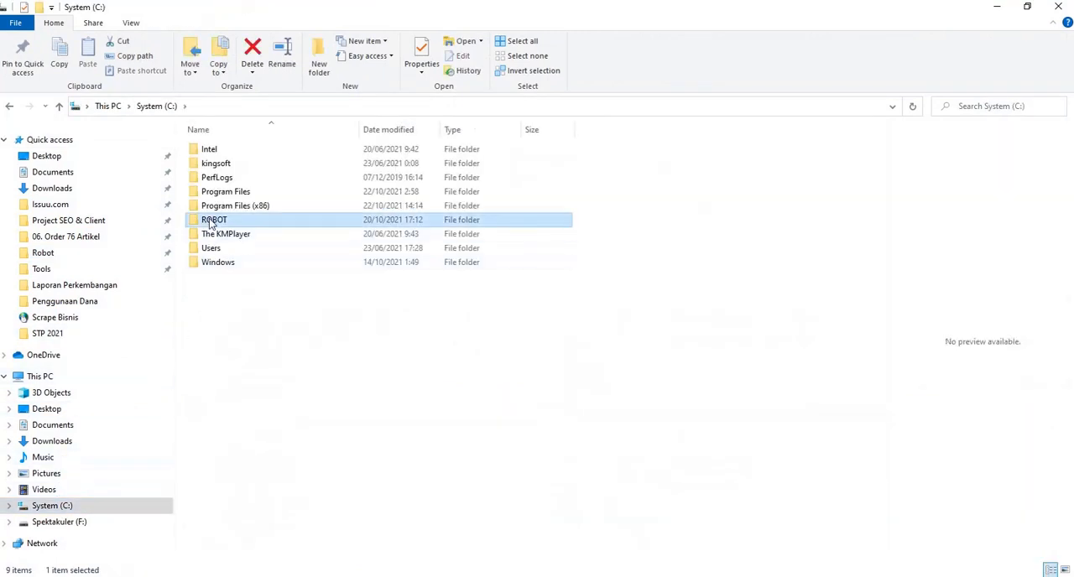
double_click(211, 221)
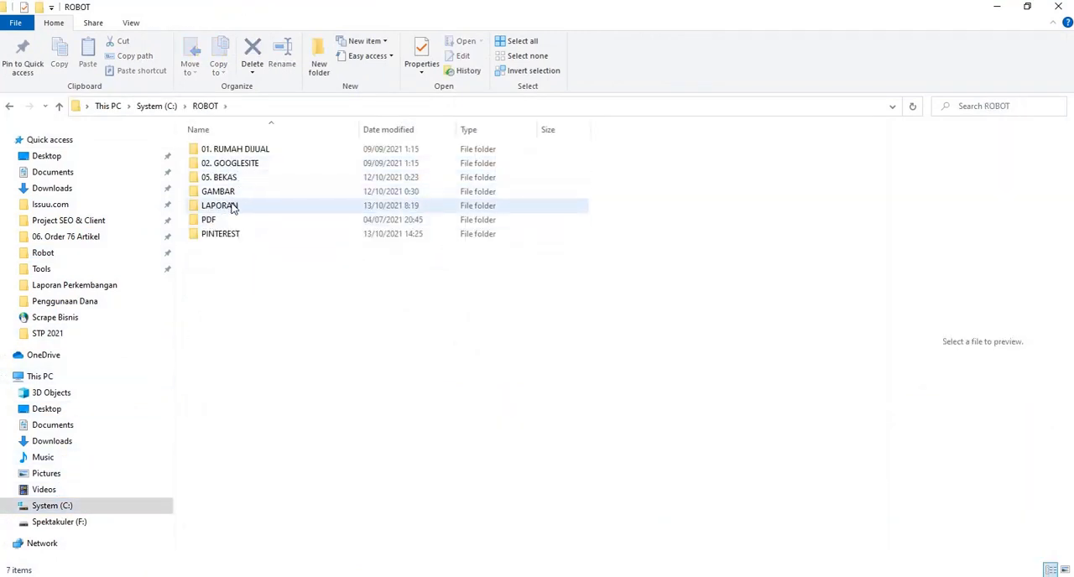
double_click(227, 234)
left_click(224, 179)
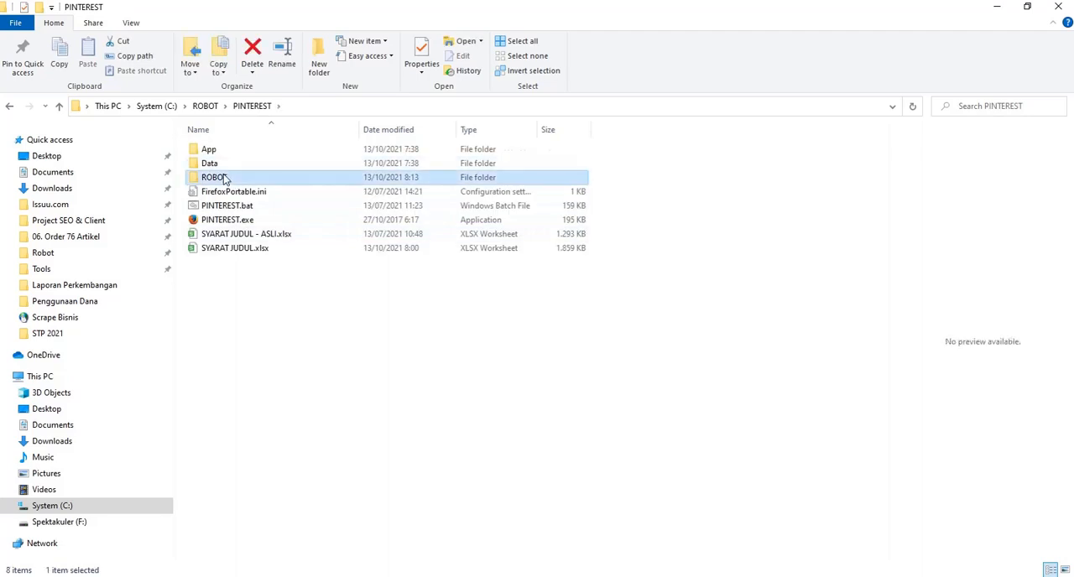
double_click(224, 179)
left_click(223, 177)
double_click(223, 177)
left_click(226, 156)
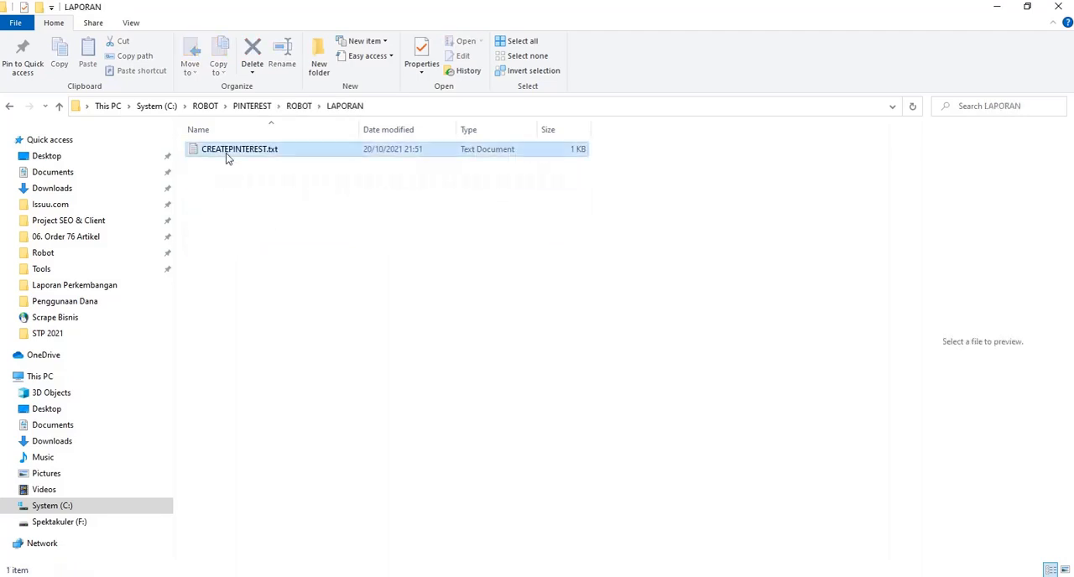
- Open CREATEPINTEREST.txt clear of the taskbar area and examine its username entries and the #EANF# entries below them
double_click(225, 152)
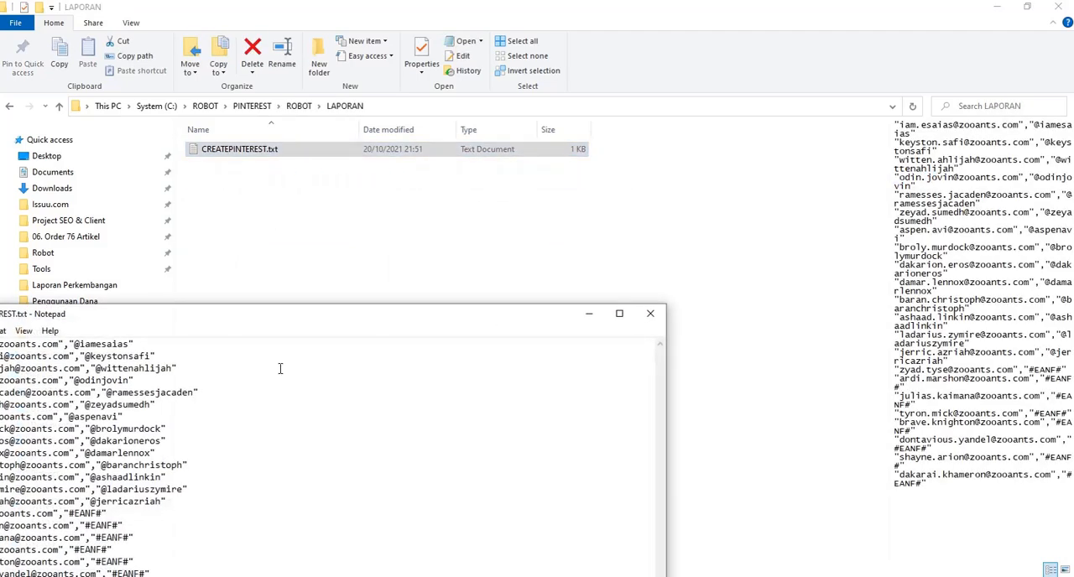
left_click_drag(287, 321, 490, 154)
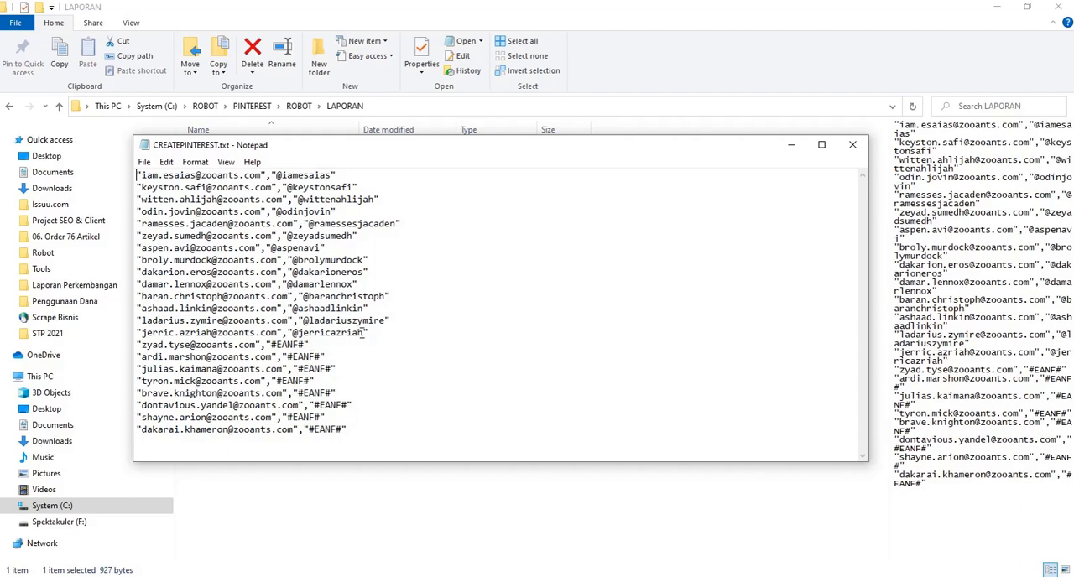
left_click_drag(365, 333, 291, 329)
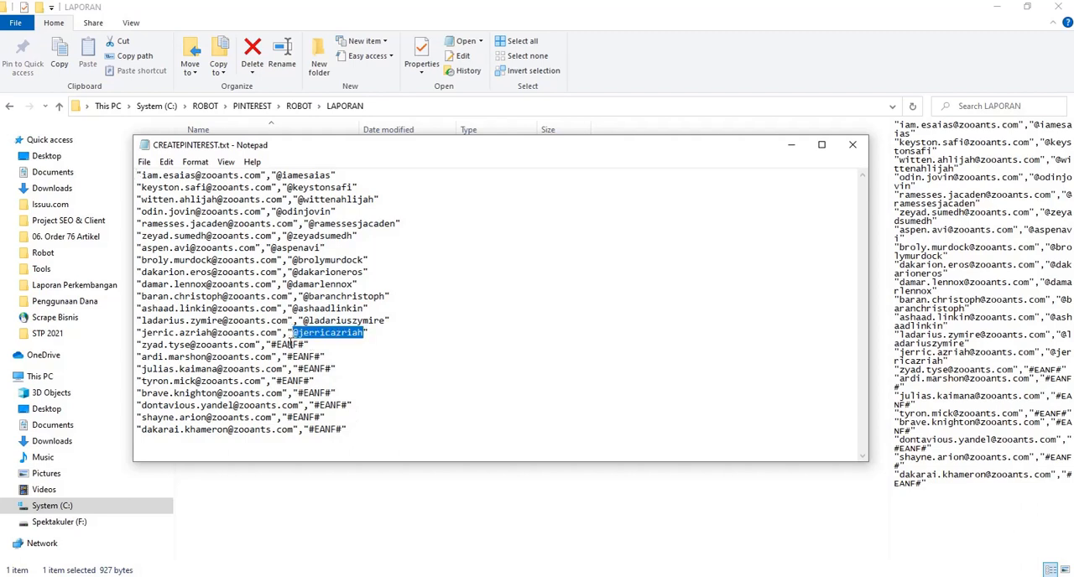
left_click(286, 343)
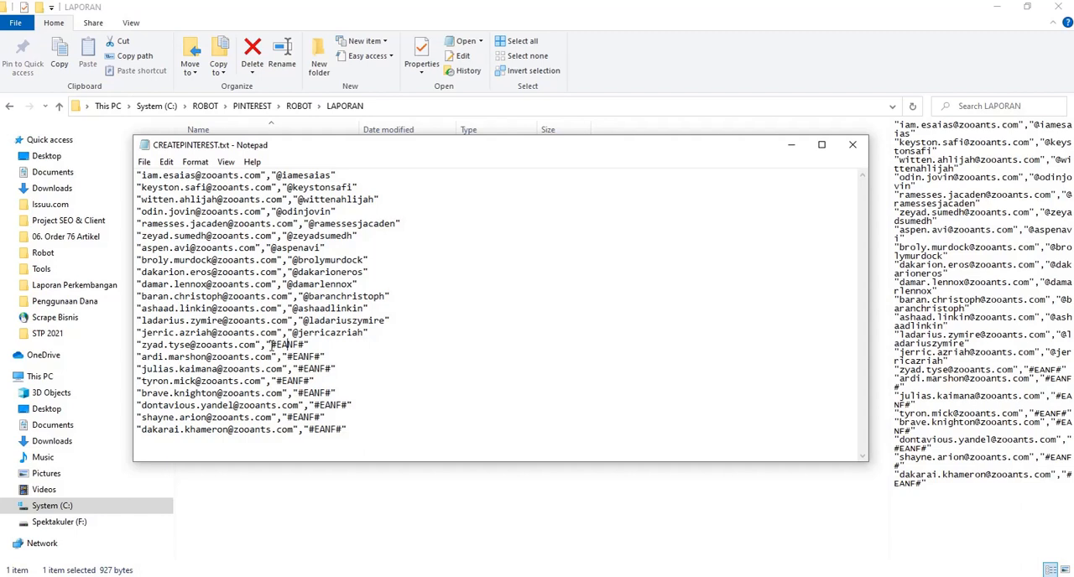
left_click_drag(271, 345, 291, 346)
- Delete all the lines ending in #EANF# from CREATEPINTEREST.txt and copy the remaining lines
left_click_drag(373, 433, 132, 344)
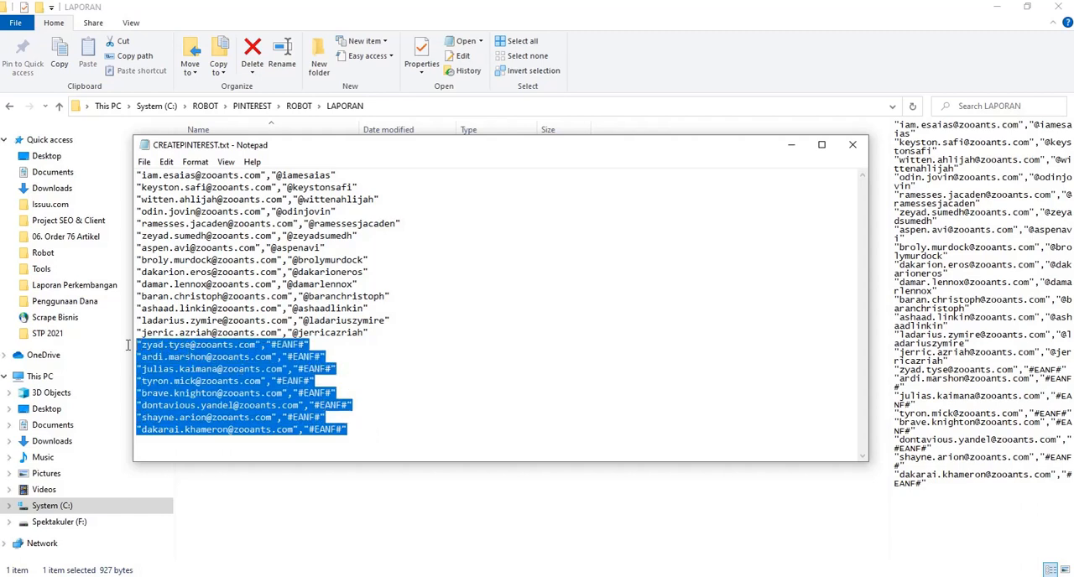
key("Delete")
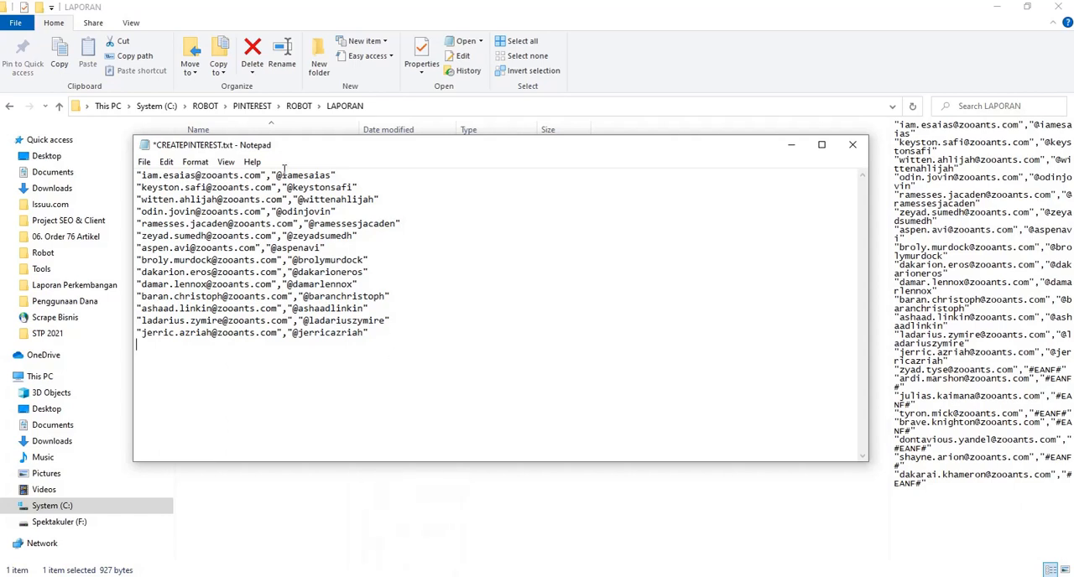
key("ctrl+a")
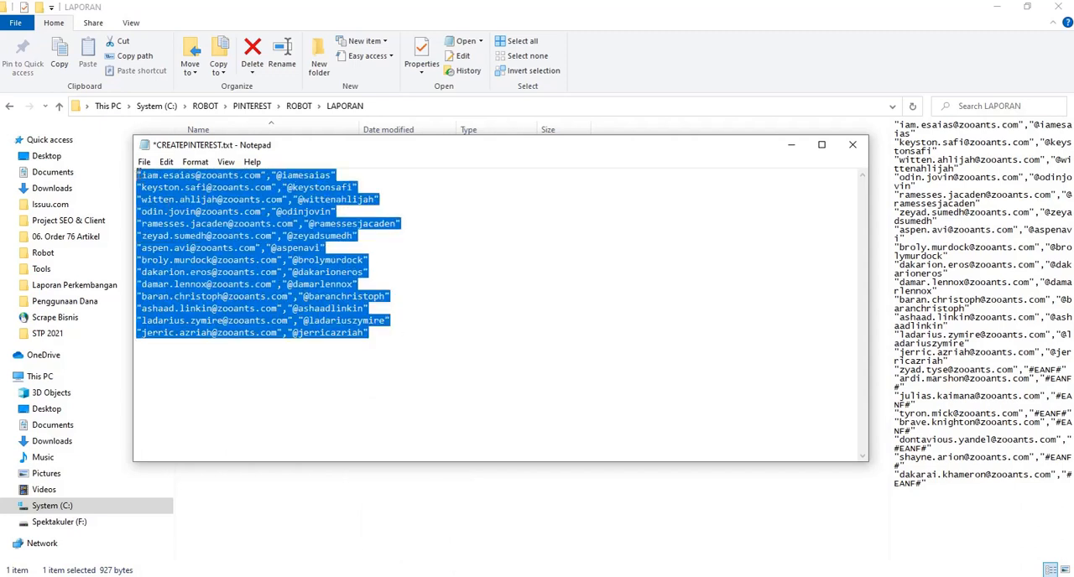
right_click(221, 210)
left_click(251, 260)
- Paste the copied account lines into the Akun sheet of the Google Sheets file, starting at cell F4 in the Pinterest username column
left_click(424, 576)
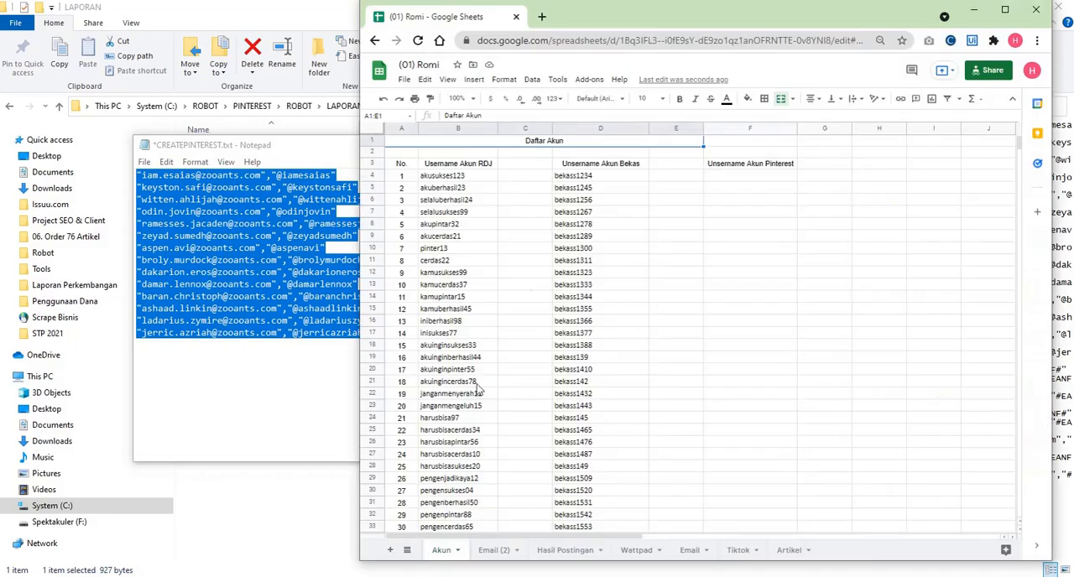
left_click(728, 176)
right_click(728, 177)
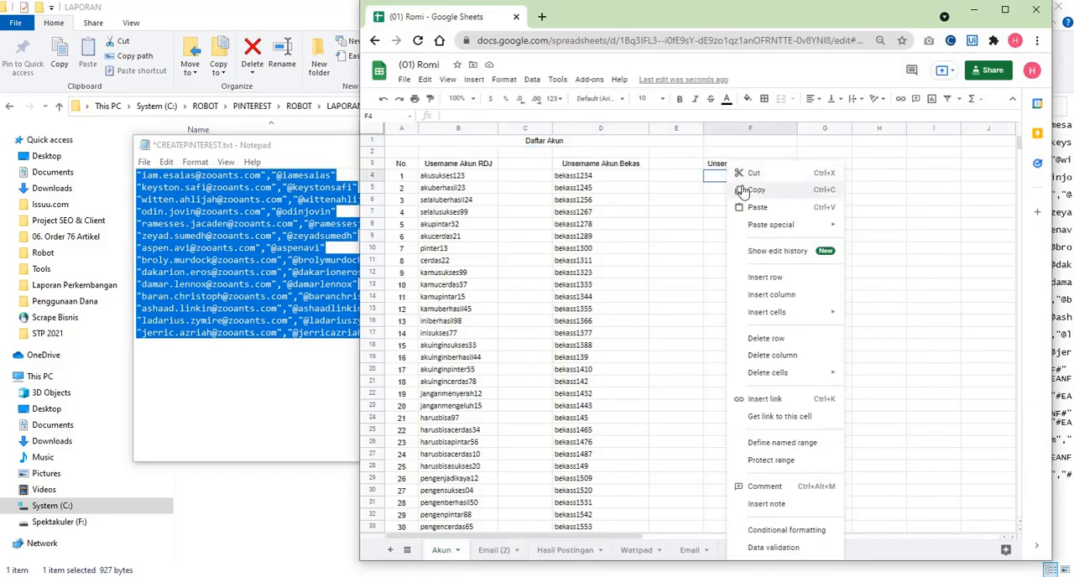
left_click(758, 209)
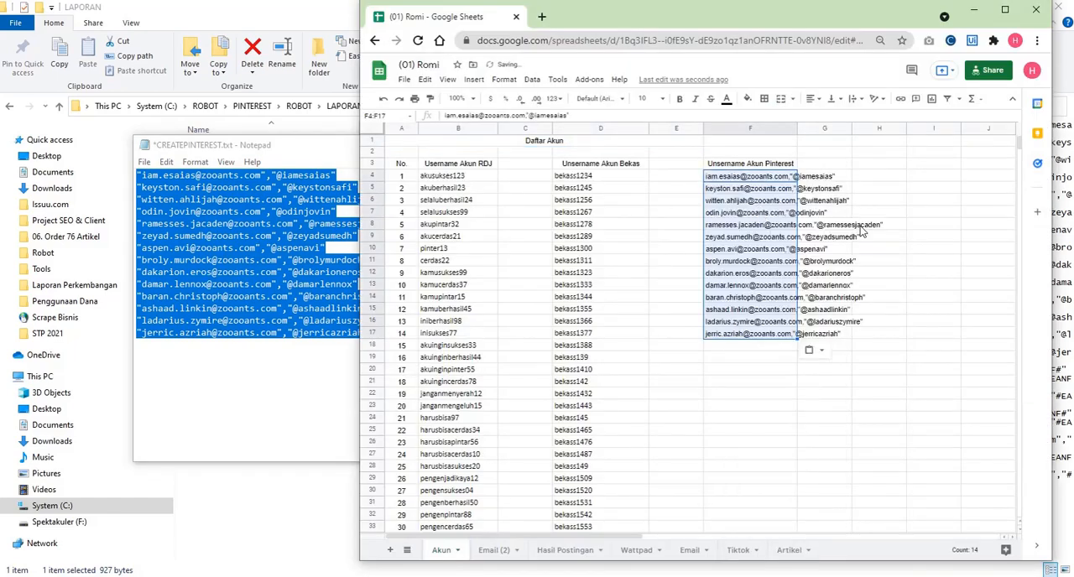
left_click(931, 226)
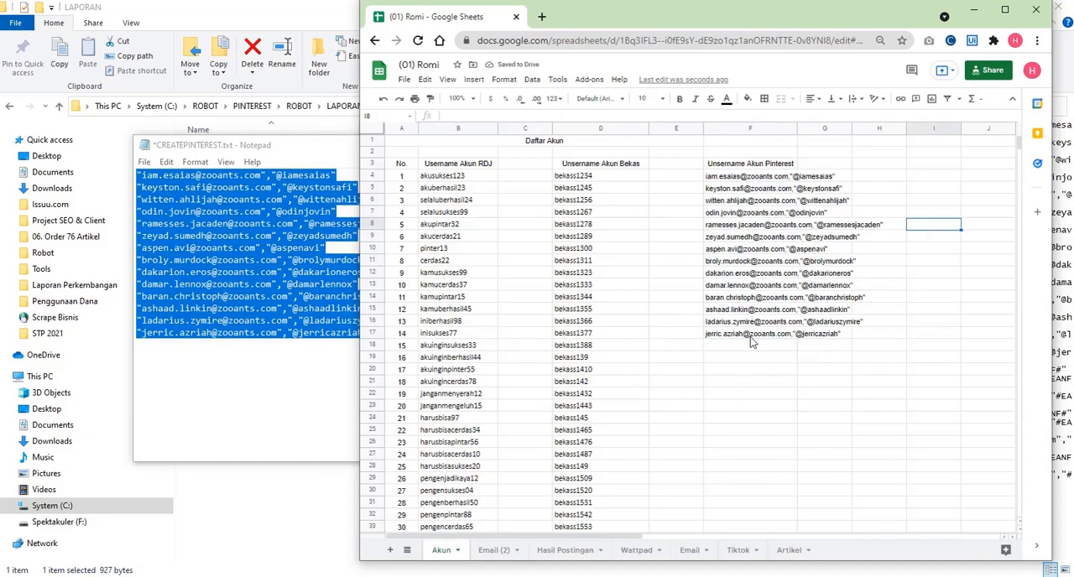
- Split the pasted text in F4:F17 into separate email and username columns
left_click_drag(752, 336, 788, 186)
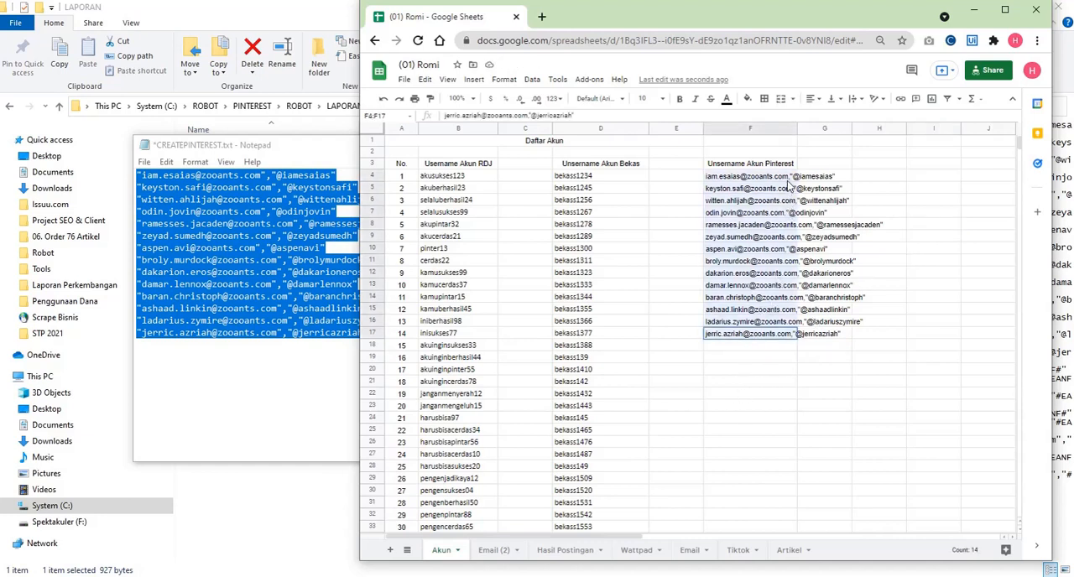
key("ctrl+c")
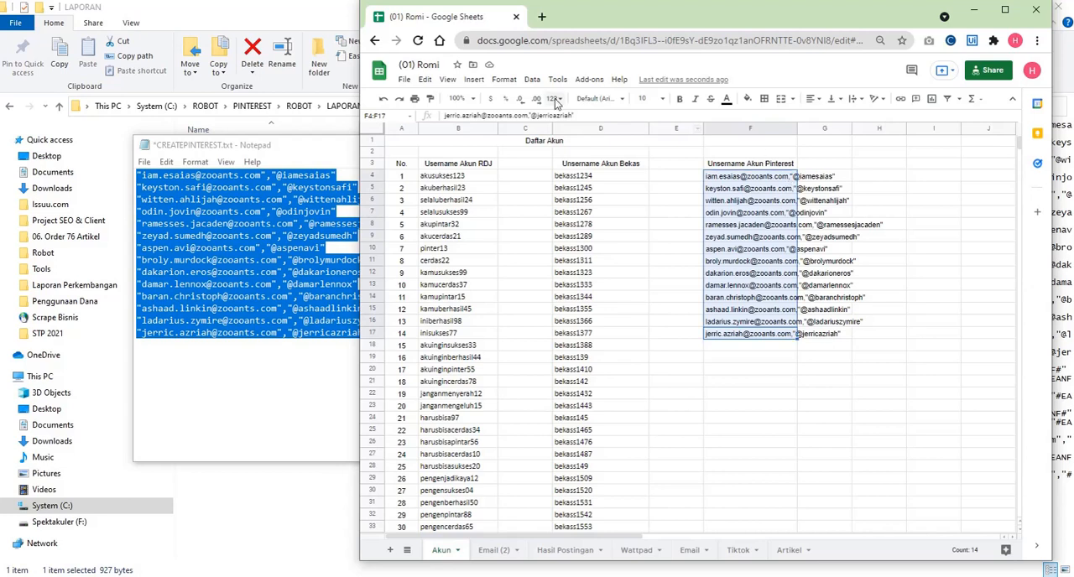
left_click(530, 79)
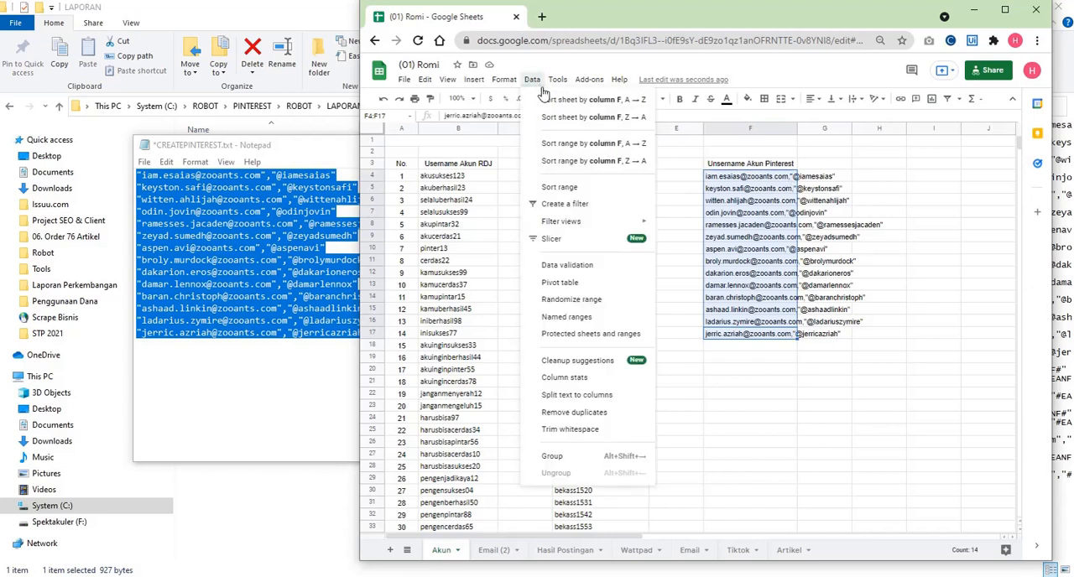
left_click(607, 401)
left_click(855, 371)
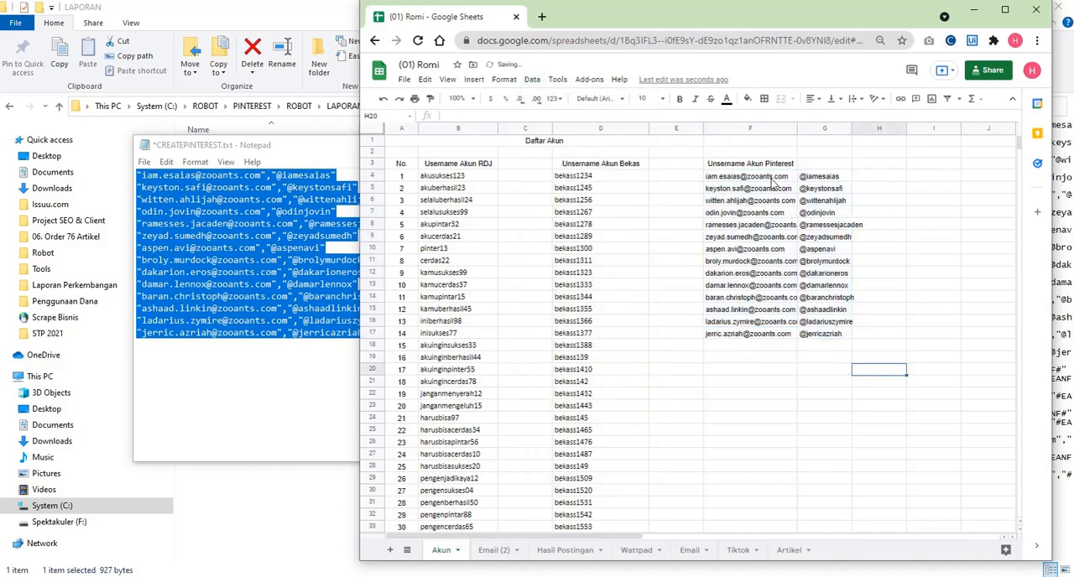
- Clear the emails and usernames in F4:G17 of the Akun sheet and open the Email (2) sheet
left_click_drag(769, 178, 825, 352)
left_click(825, 347)
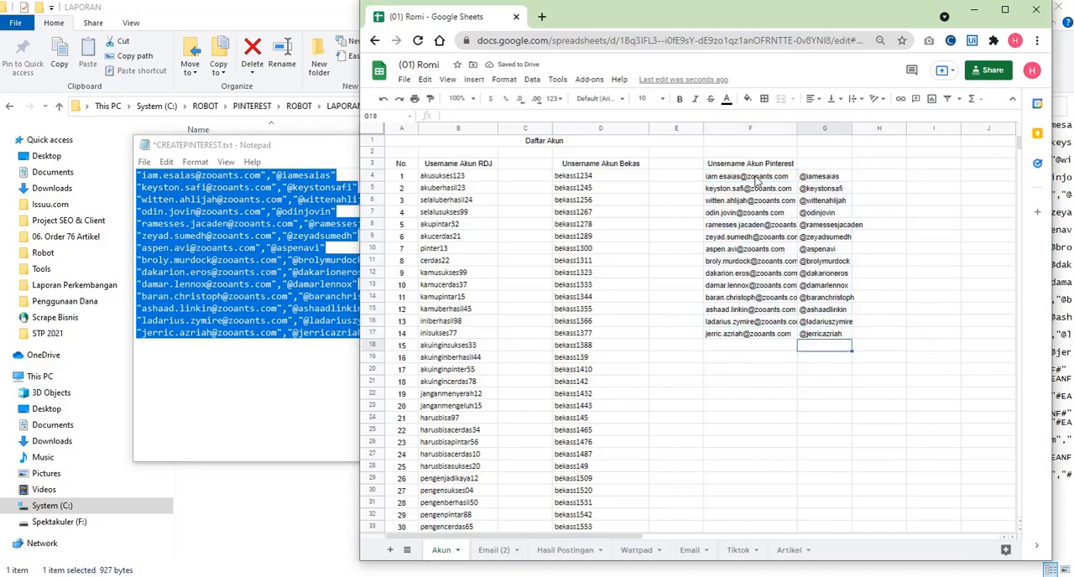
left_click_drag(755, 179, 820, 333)
left_click(815, 356)
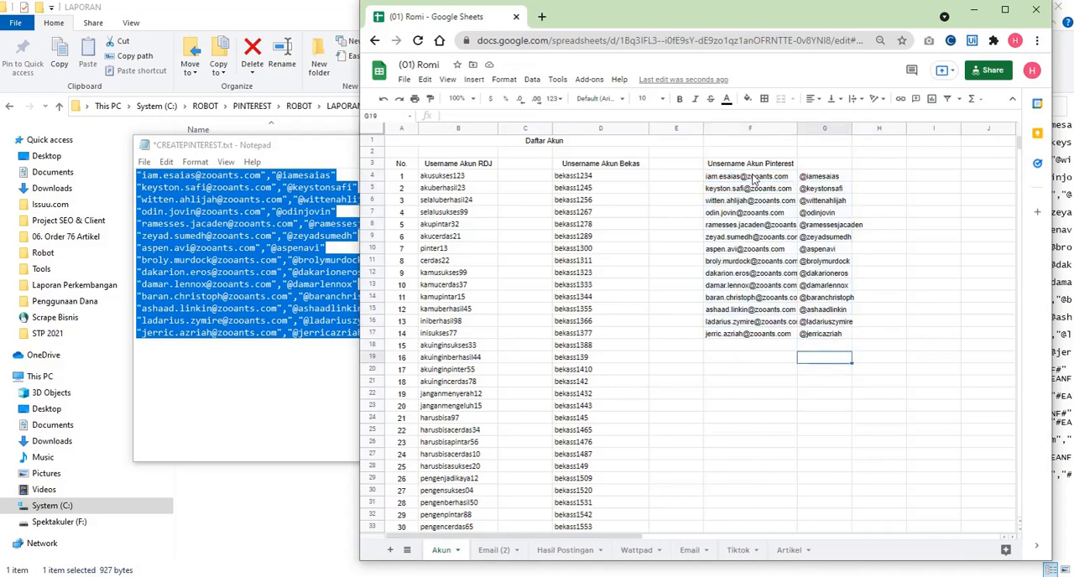
left_click_drag(753, 177, 816, 335)
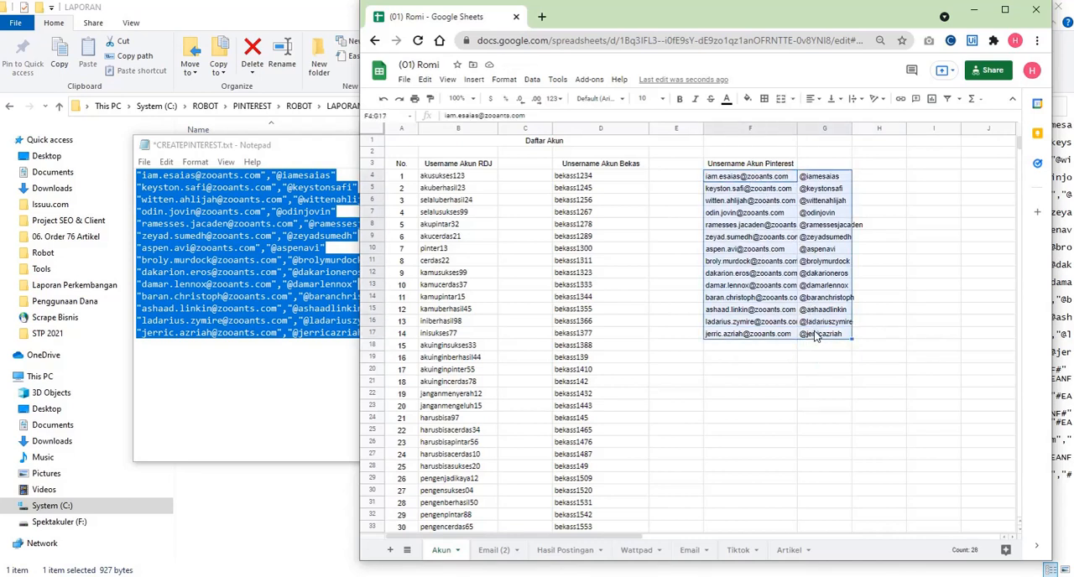
key("Delete")
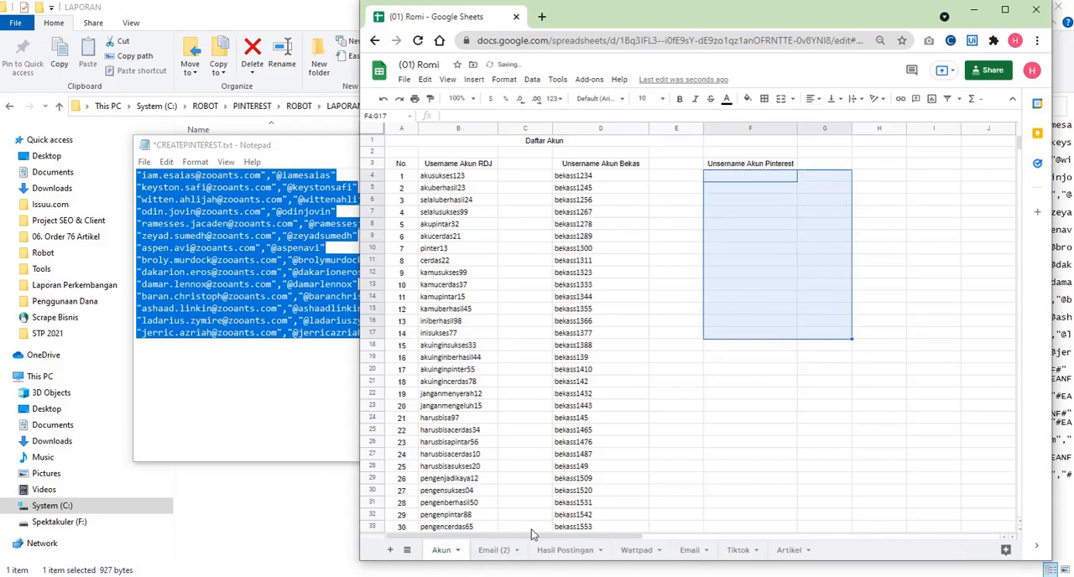
left_click(495, 550)
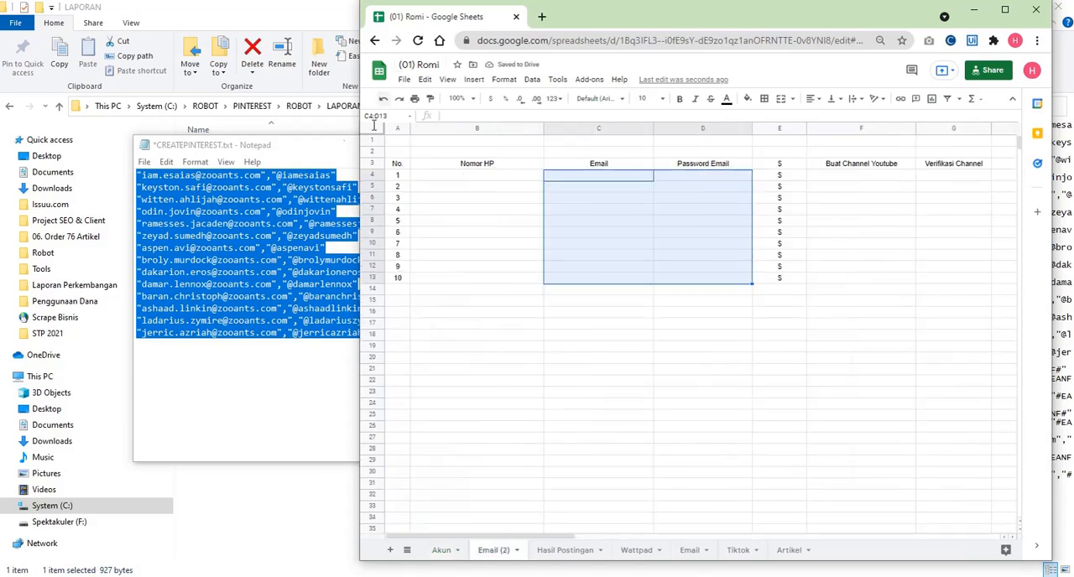
- Close CREATEPINTEREST.txt without saving the changes and close the LAPORAN folder window
left_click(322, 161)
key("alt+F4")
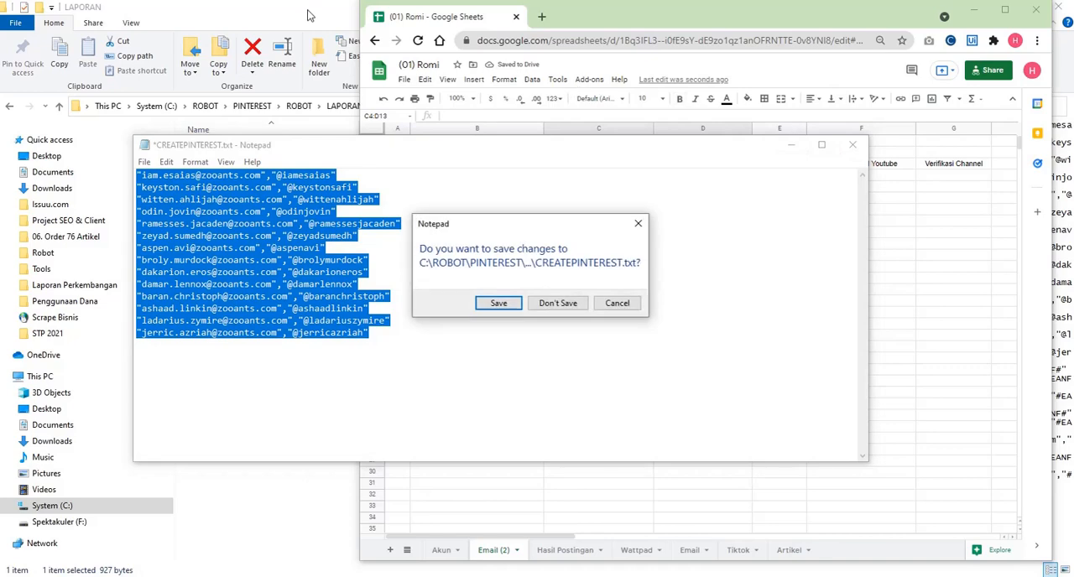
left_click(557, 303)
double_click(305, 8)
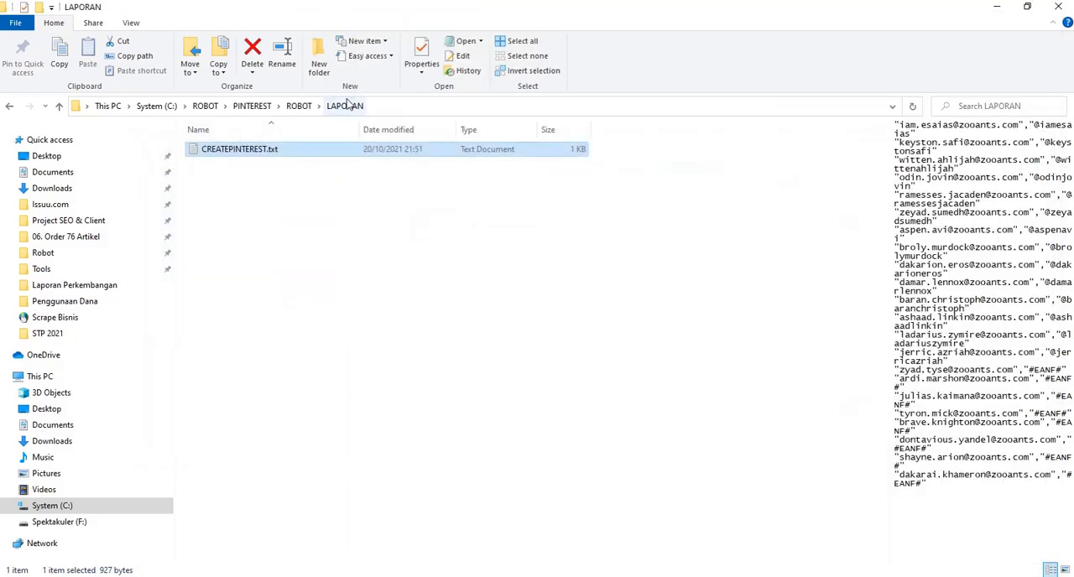
left_click(1065, 7)
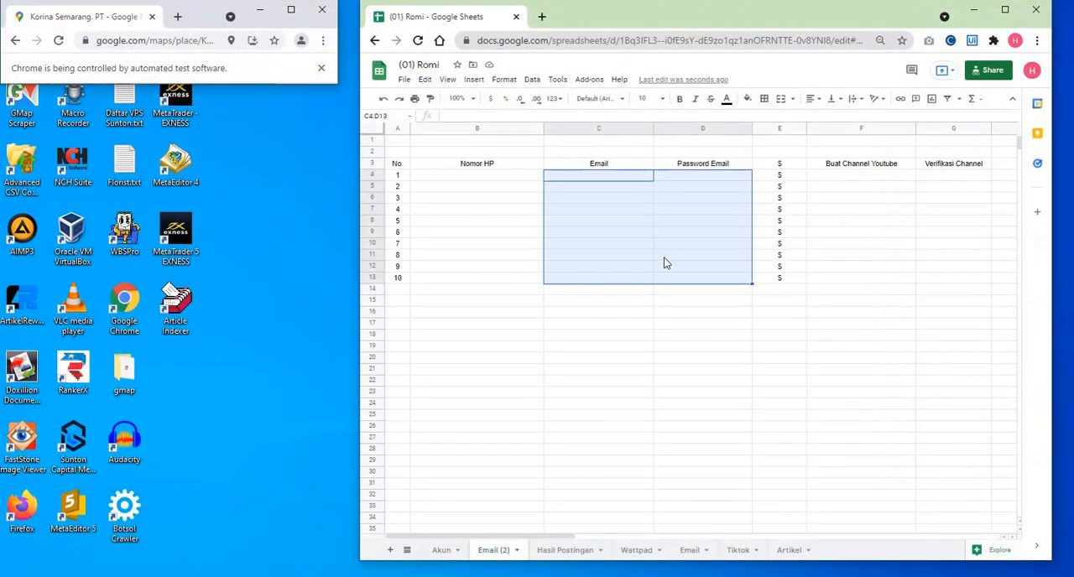
- Dismiss the crawler's completion message and bring up the Botsol crawler window to review the collected business records
left_click(442, 576)
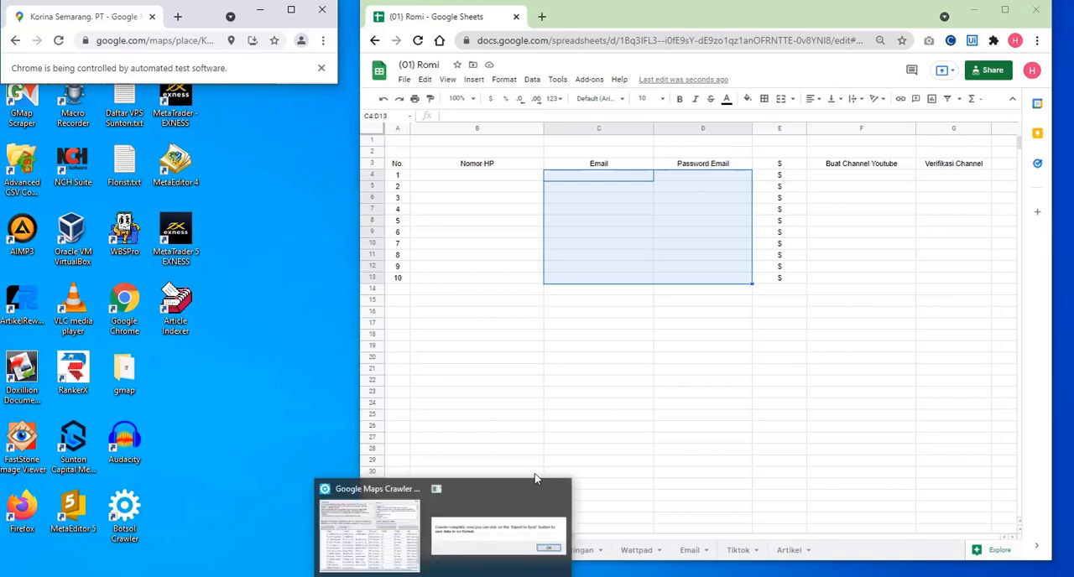
left_click(465, 528)
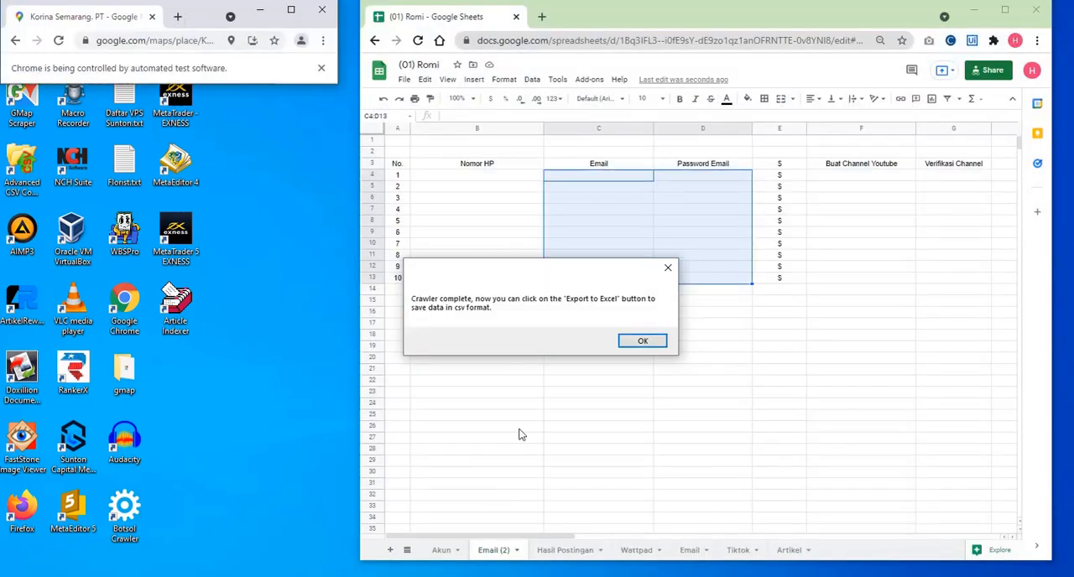
left_click(644, 343)
left_click(445, 576)
scroll(419, 381, "down", 2)
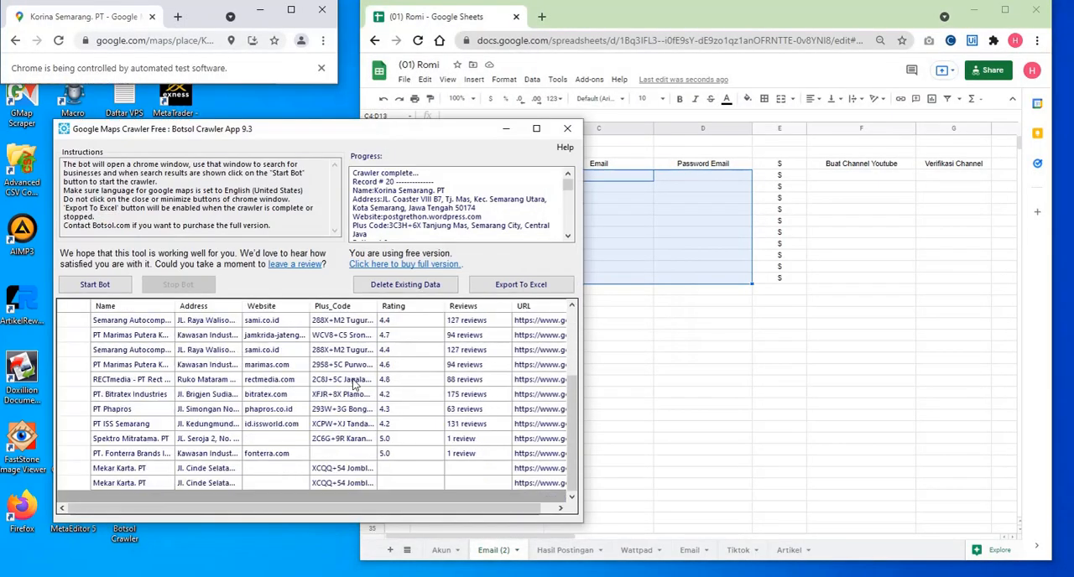
scroll(351, 386, "up", 2)
scroll(474, 413, "down", 2)
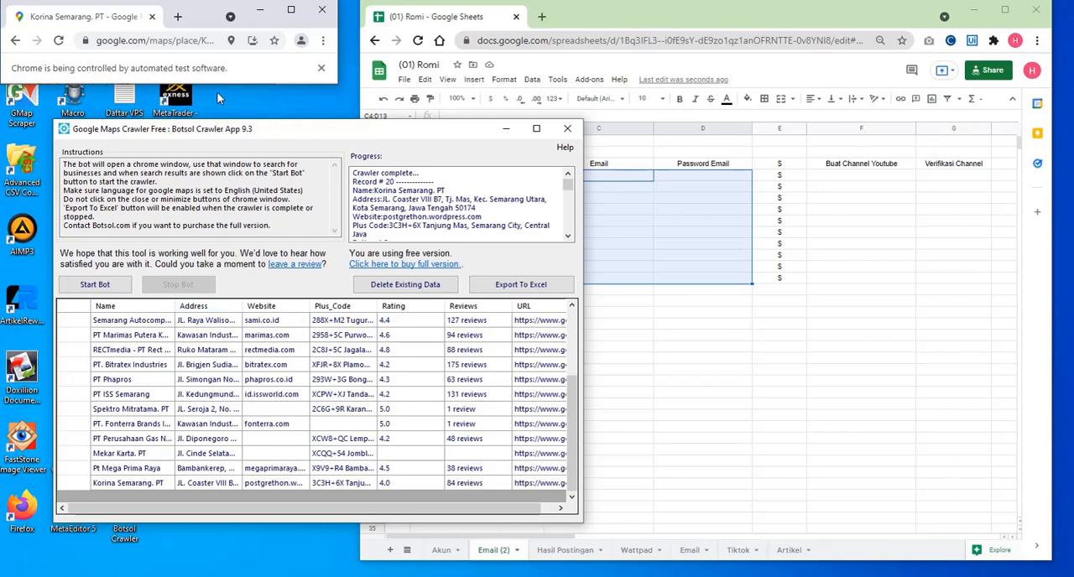
- Arrange the crawler window beside a taller Google Maps window and start the bot again with a delay of 1 second
left_click_drag(295, 135, 640, 17)
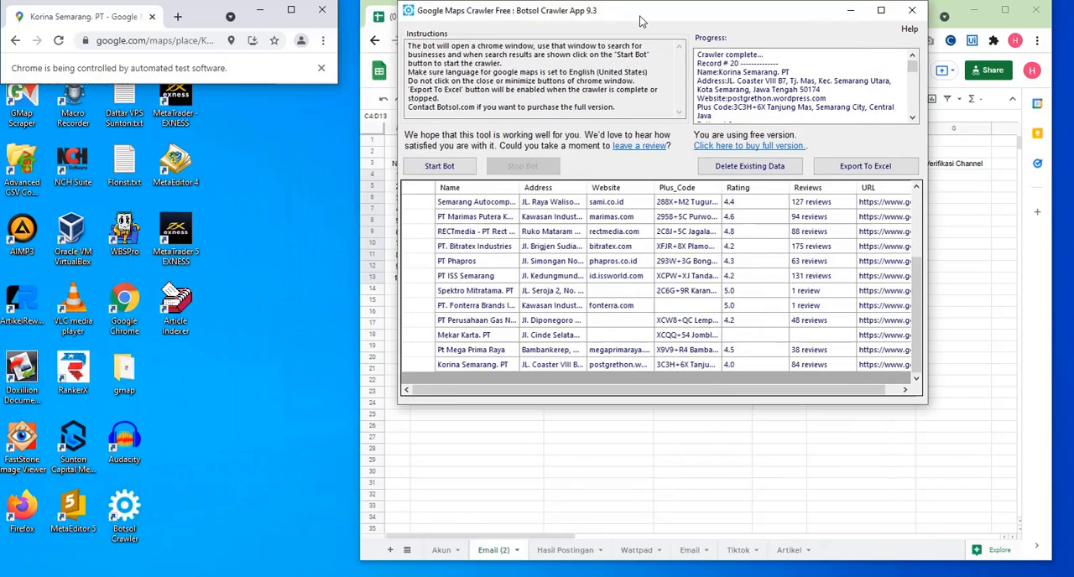
left_click_drag(176, 84, 187, 481)
left_click(438, 166)
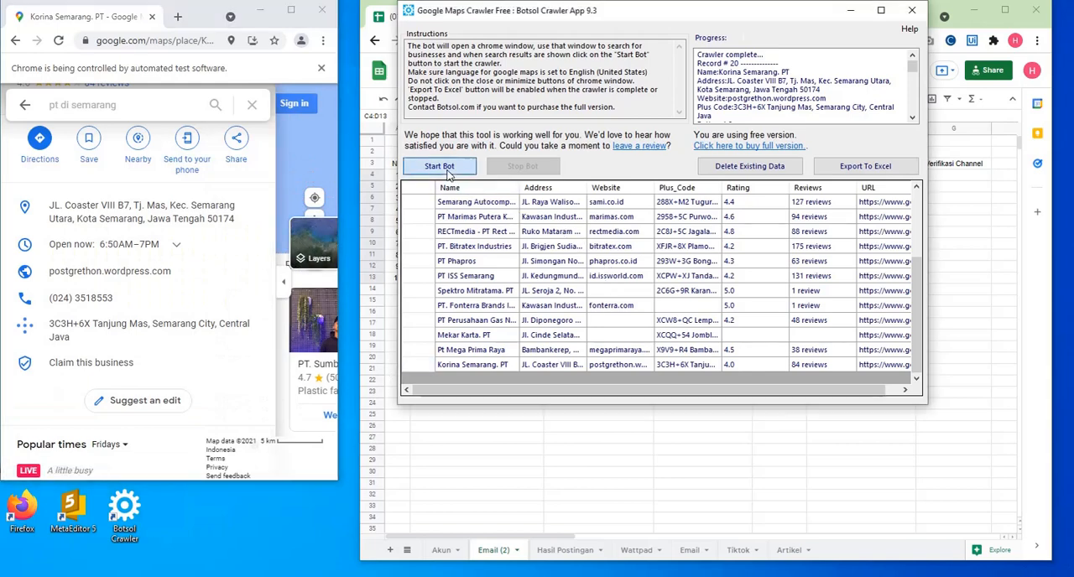
left_click(653, 227)
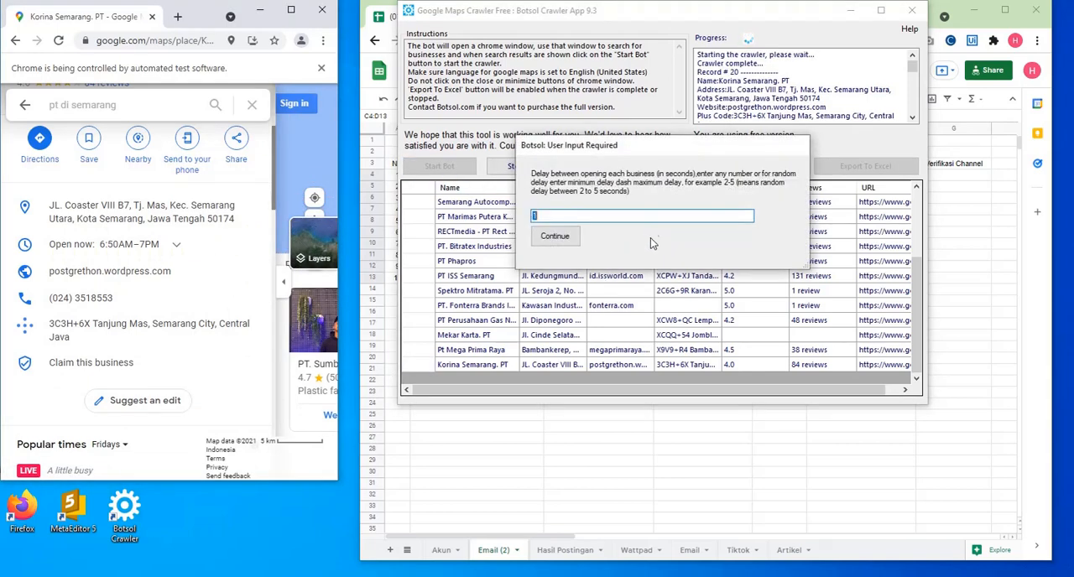
left_click(554, 238)
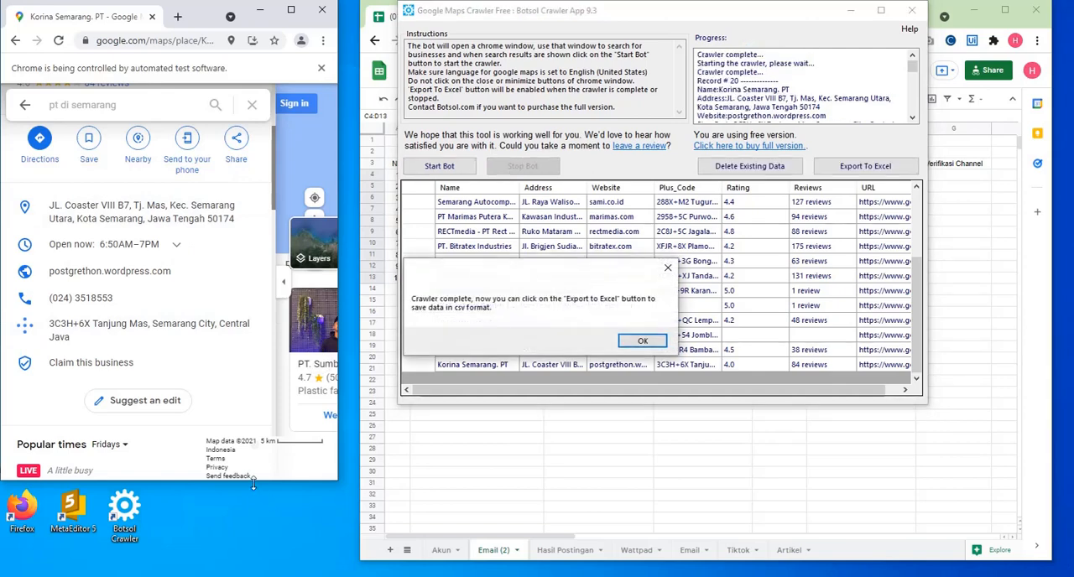
- Dismiss the crawler's completion message and search Google Maps for "pt di semarang" again
left_click_drag(256, 481, 263, 455)
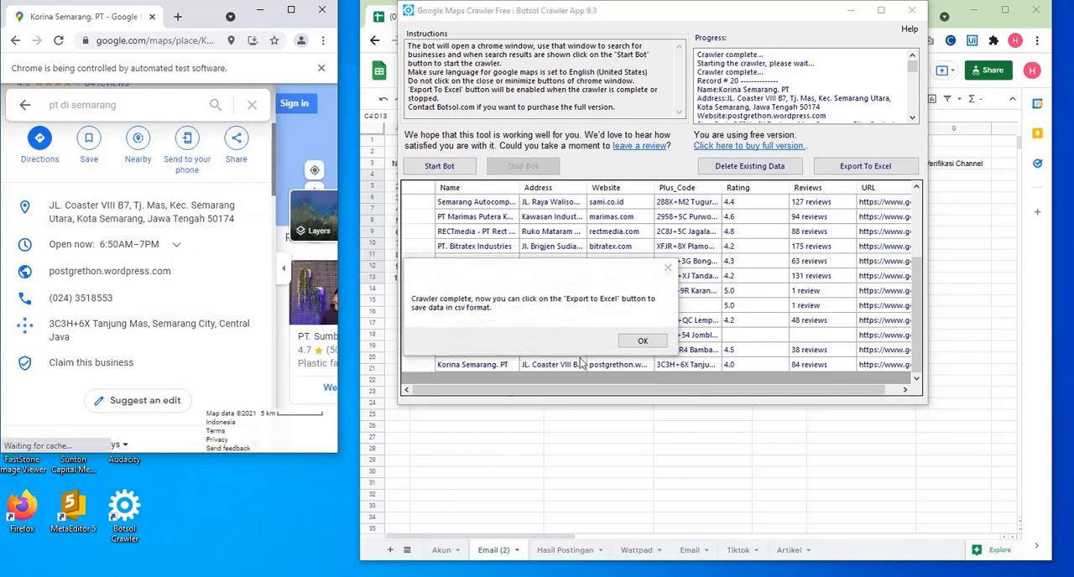
left_click(643, 341)
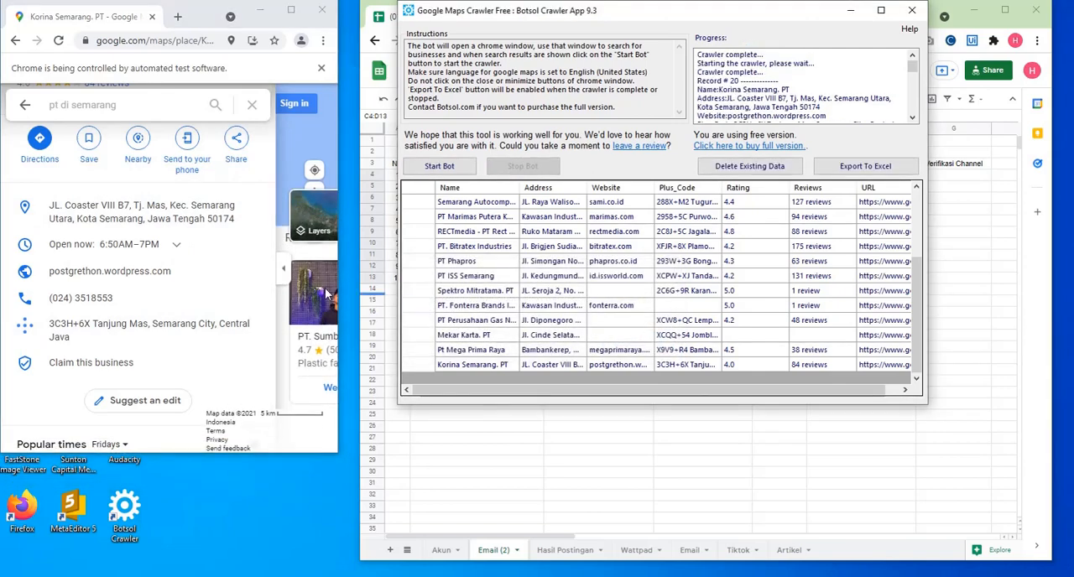
left_click(24, 105)
left_click(251, 106)
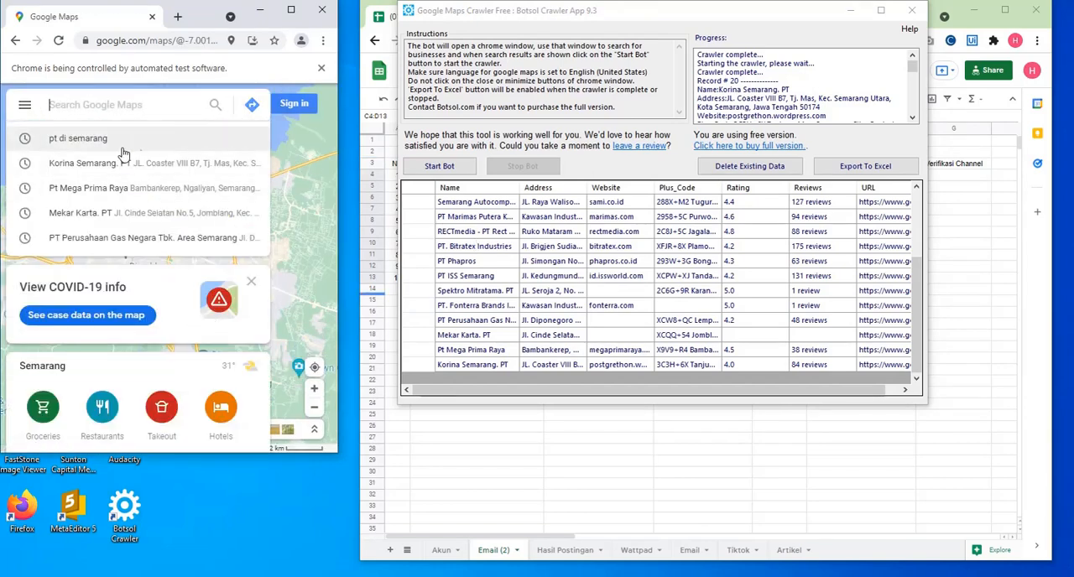
left_click(209, 137)
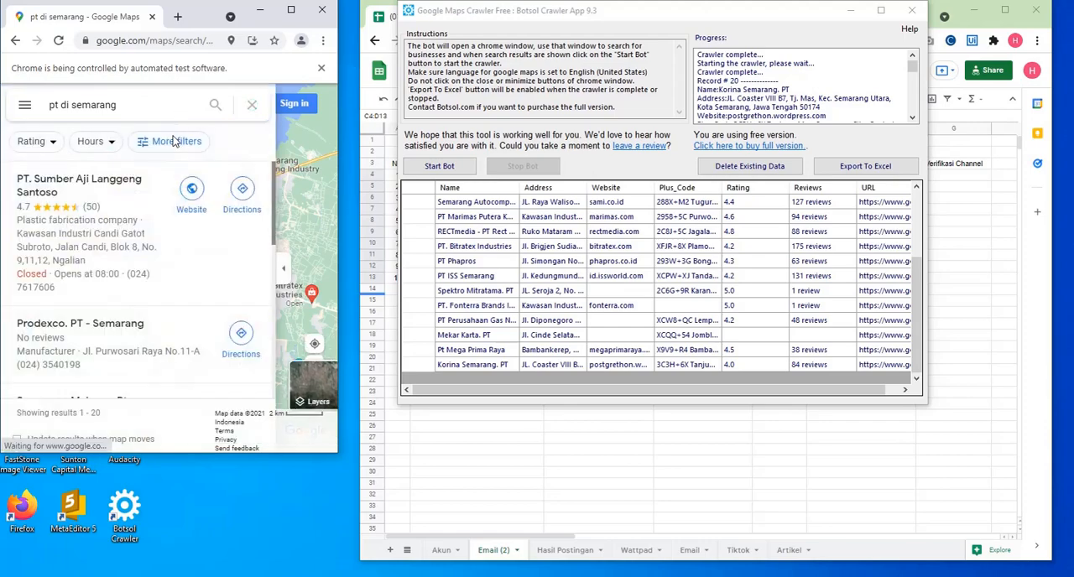
- Go through the first page of business results in a maximized Maps window and advance to the next results page
scroll(210, 310, "down", 3)
scroll(227, 365, "down", 10)
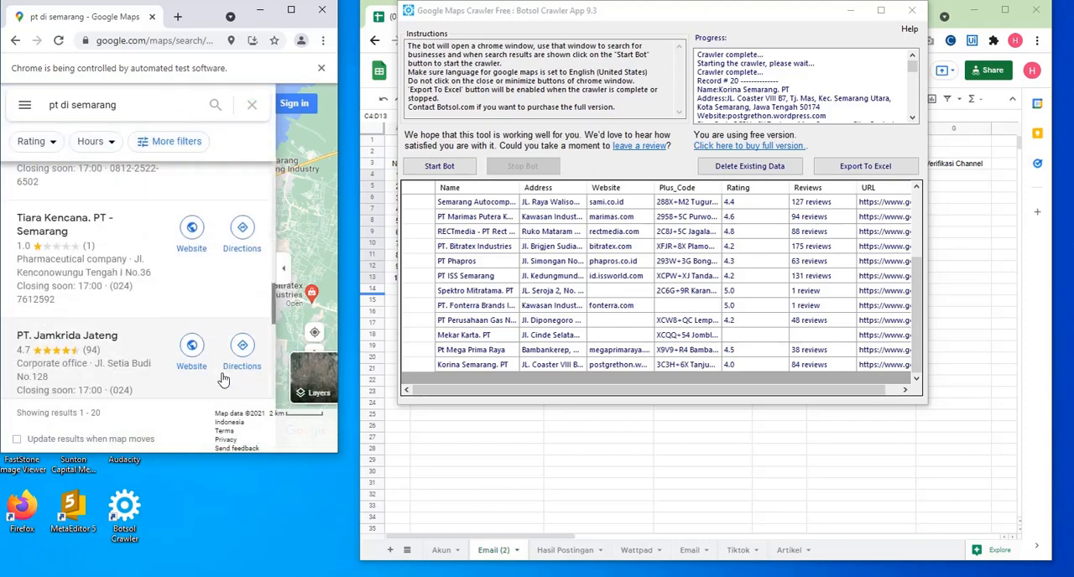
scroll(220, 360, "down", 3)
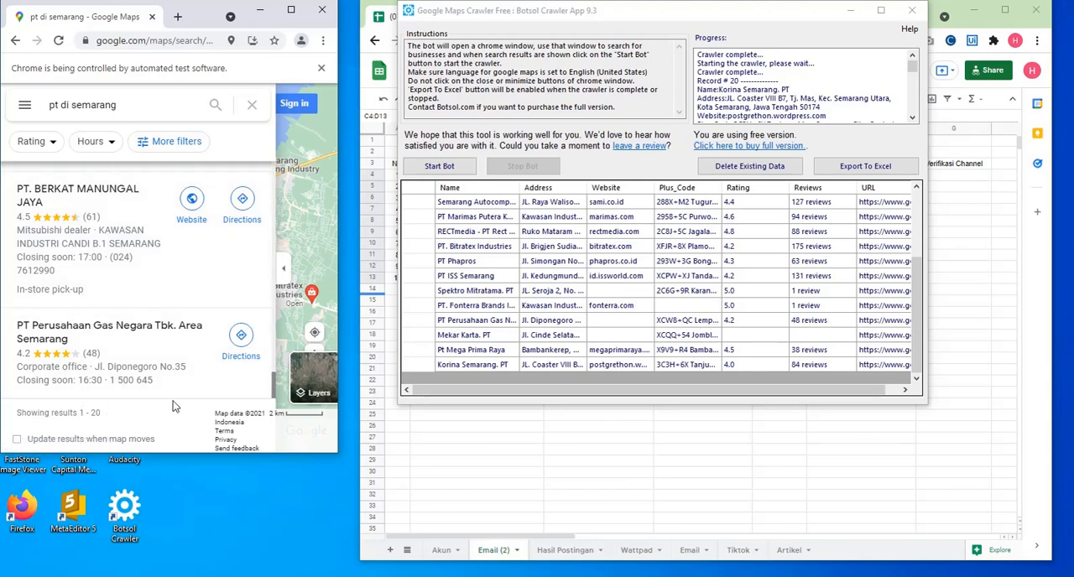
left_click(291, 21)
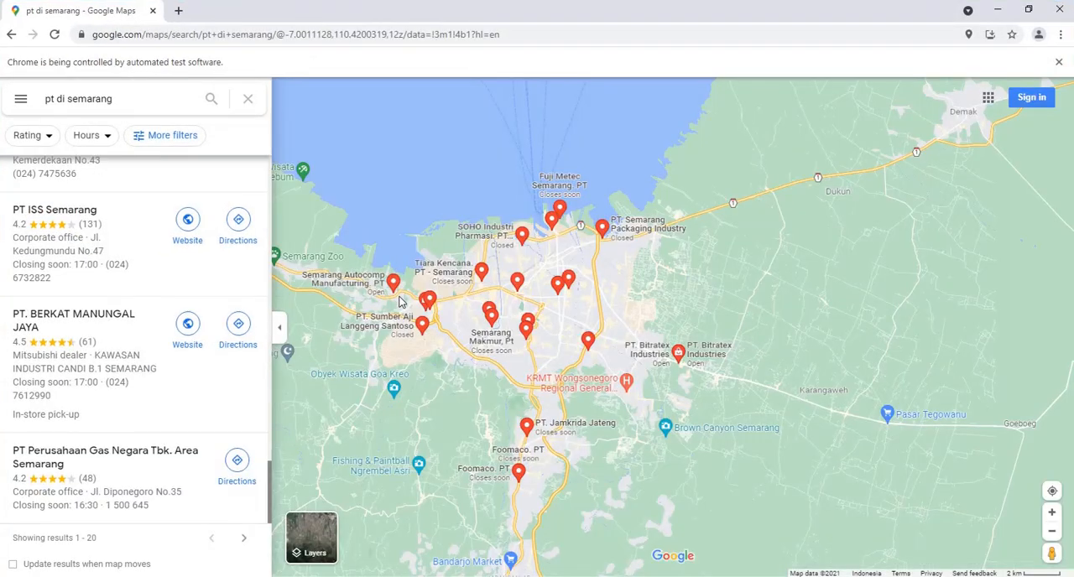
left_click(244, 541)
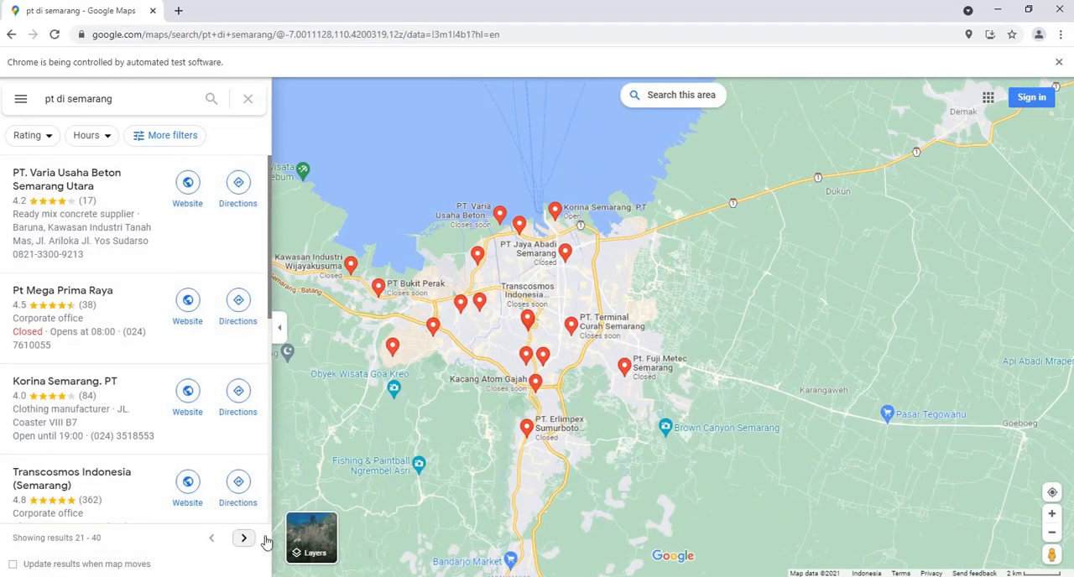
- Restore the smaller Maps window and enable updating results when the map moves
left_click(1027, 8)
scroll(233, 312, "down", 3)
scroll(233, 312, "down", 3)
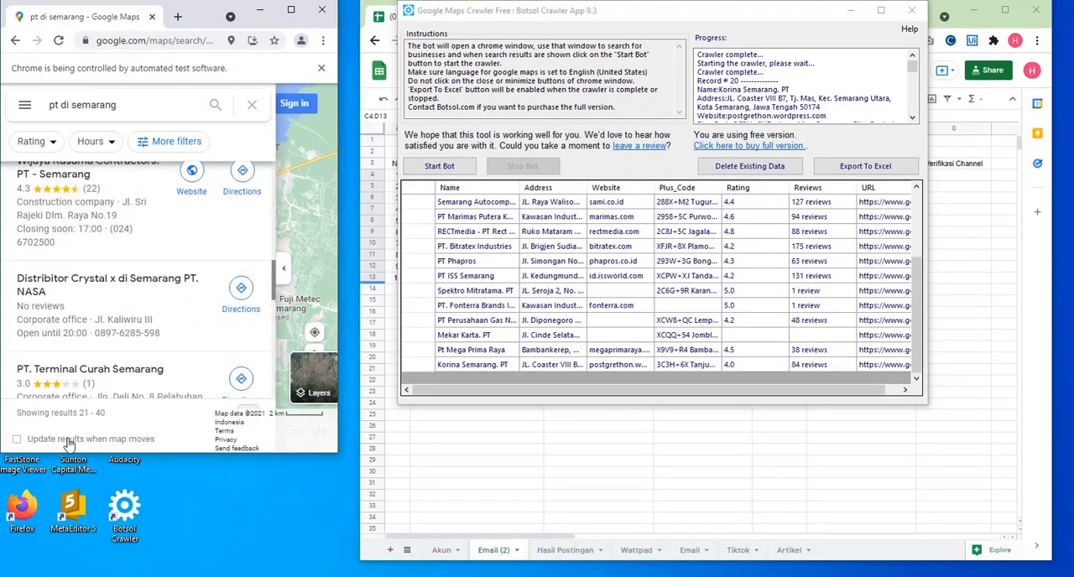
left_click(17, 442)
scroll(255, 367, "down", 10)
scroll(252, 387, "down", 2)
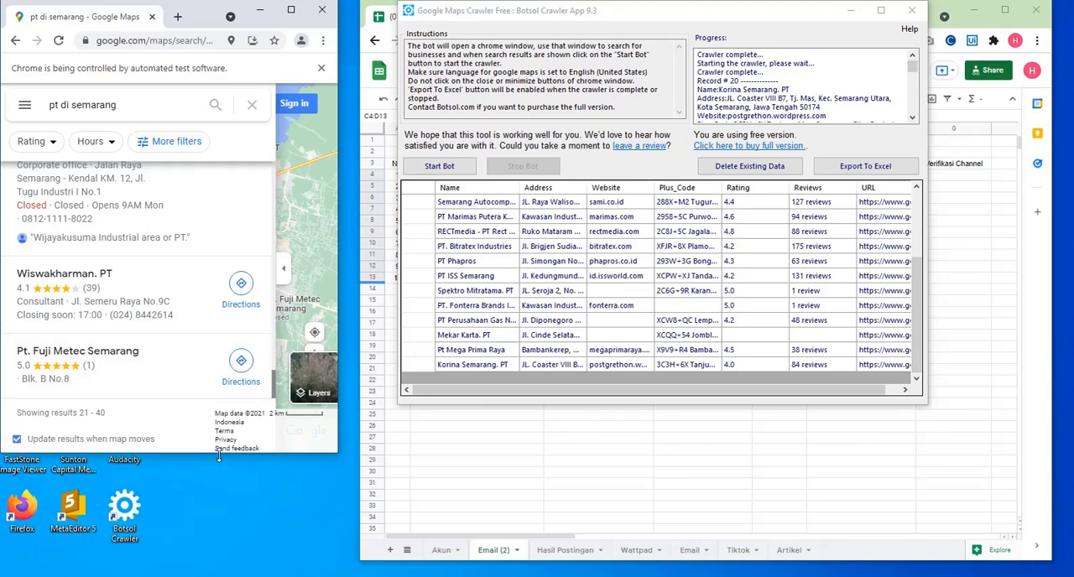
- Widen the Google Maps window and shrink its height so it sits compactly beside the crawler window
left_click_drag(218, 454, 223, 575)
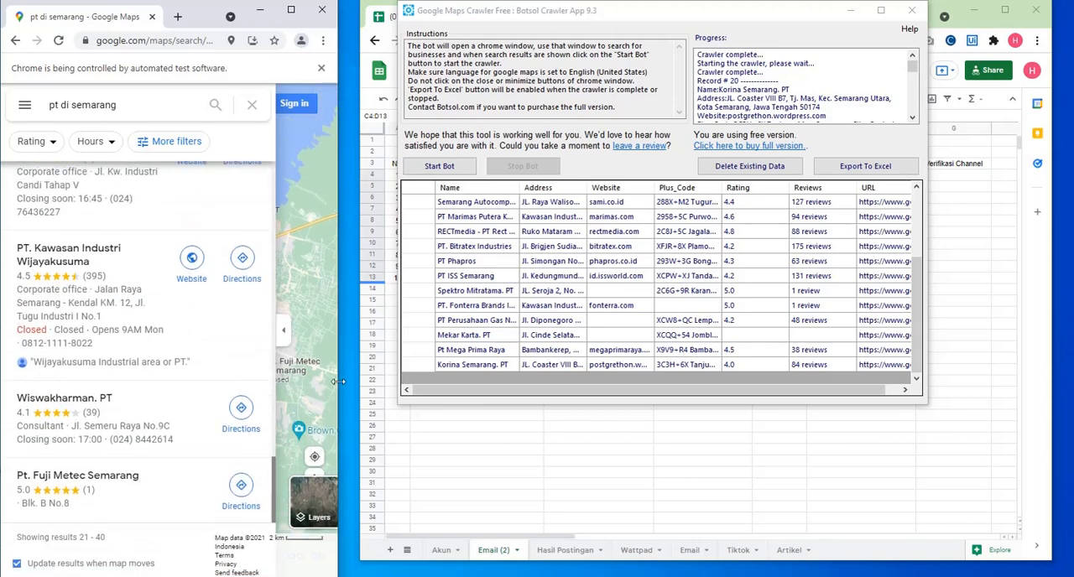
mouse_move(337, 382)
left_mouse_down()
mouse_move(467, 380)
mouse_move(346, 375)
left_mouse_up()
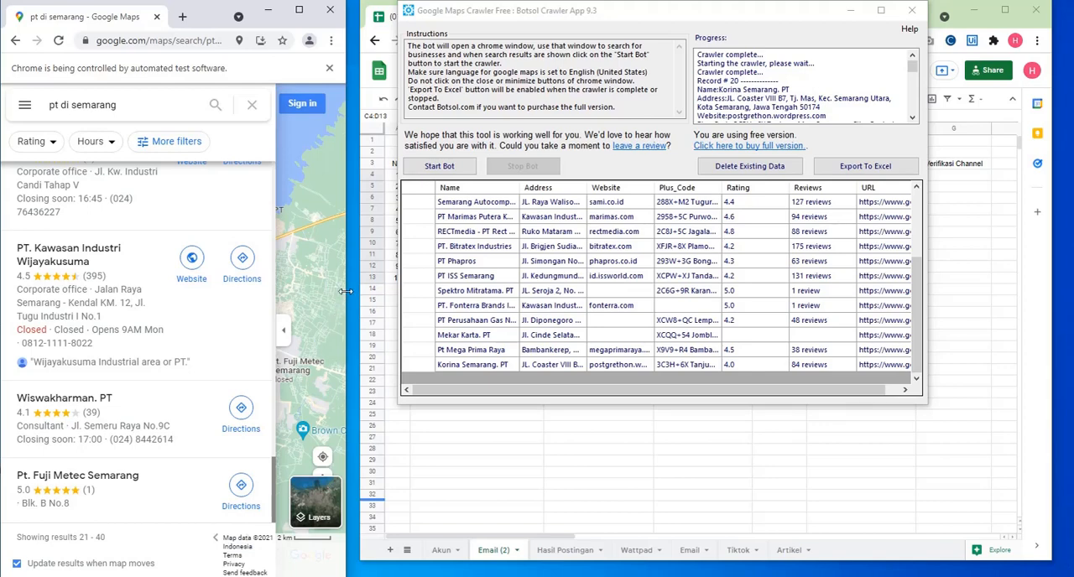
left_click_drag(344, 291, 404, 288)
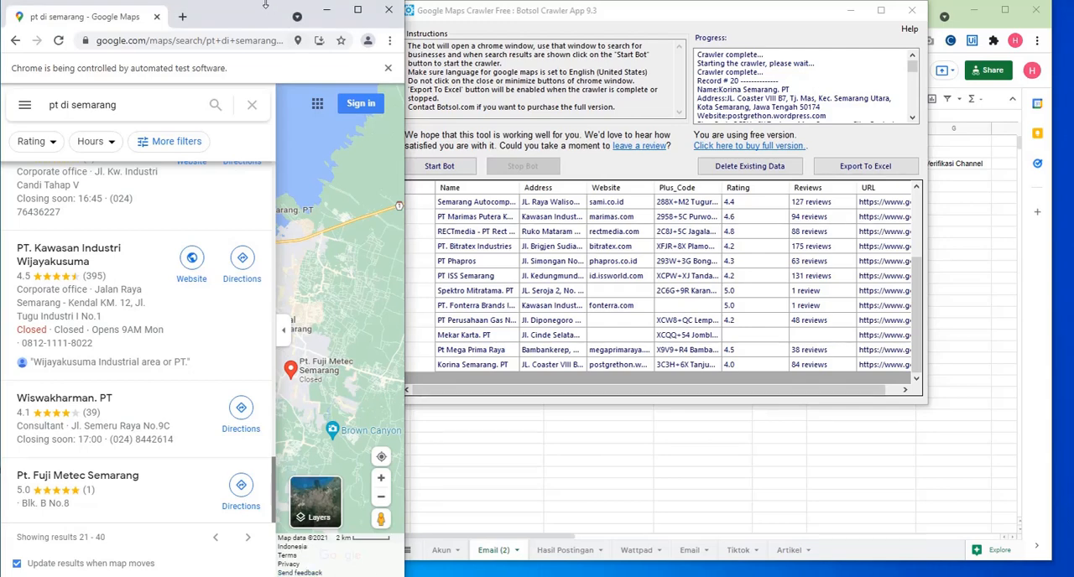
mouse_move(267, 7)
left_mouse_down()
mouse_move(260, 37)
mouse_move(266, 12)
mouse_move(267, 22)
left_mouse_up()
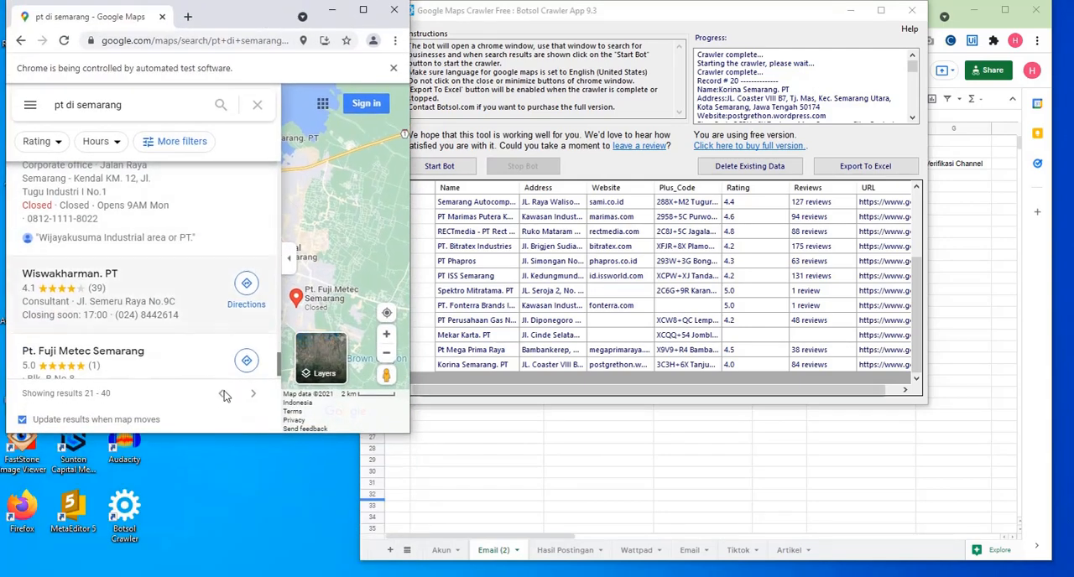
left_click_drag(220, 433, 265, 225)
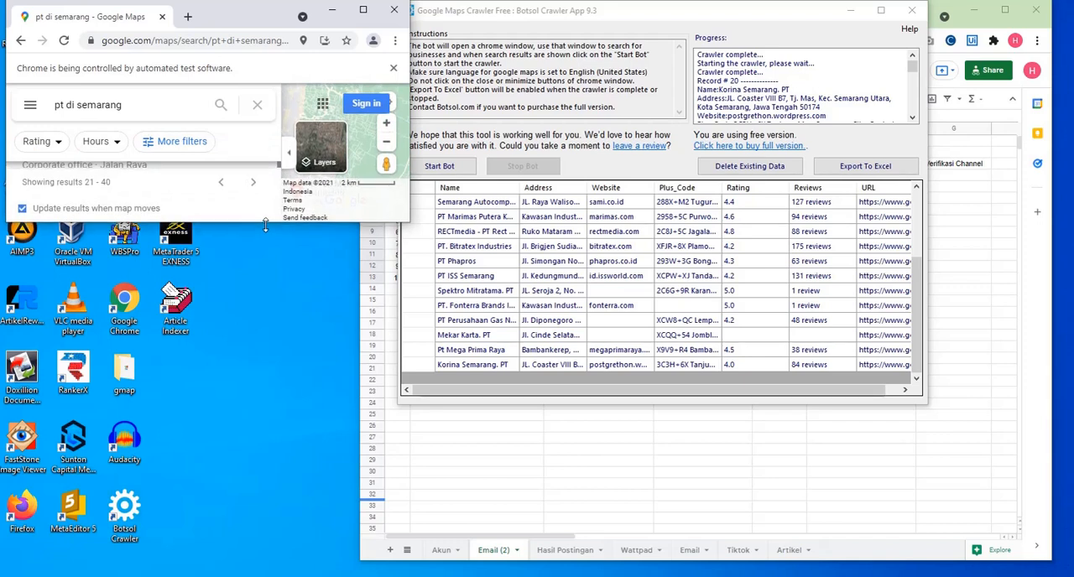
left_click(252, 186)
mouse_move(409, 149)
left_mouse_down()
mouse_move(360, 160)
mouse_move(401, 165)
left_mouse_up()
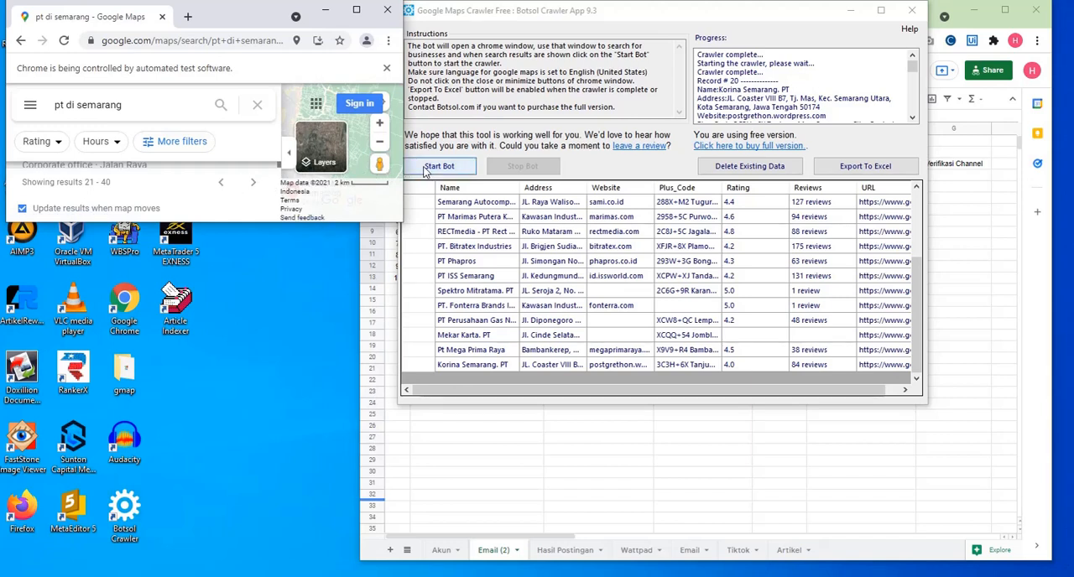
- Delete the crawler's existing data and move the screen recorder's toolbar out of view
left_click(720, 168)
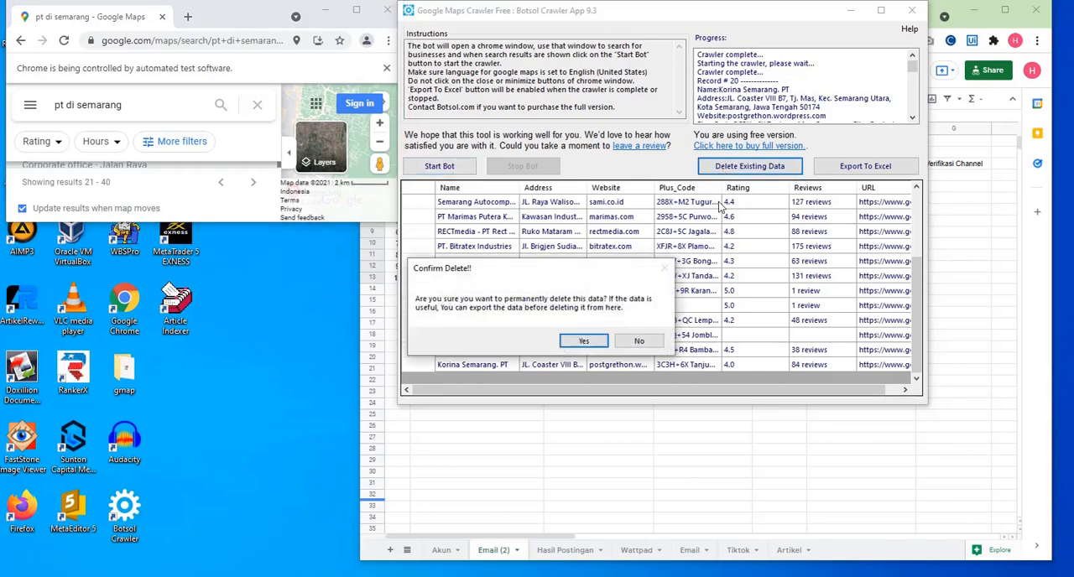
left_click(912, 576)
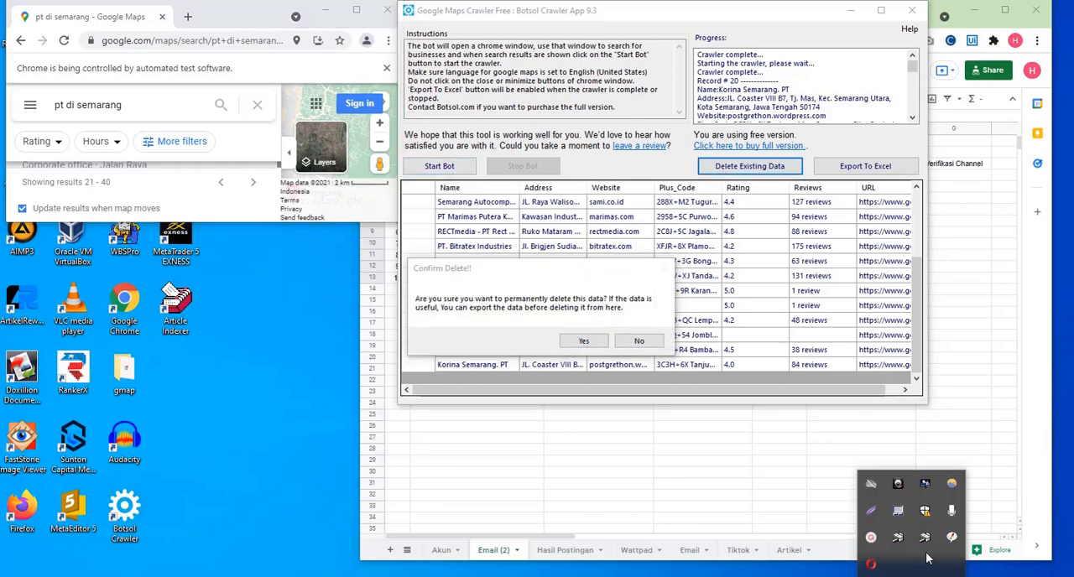
left_click(872, 541)
left_click(858, 506)
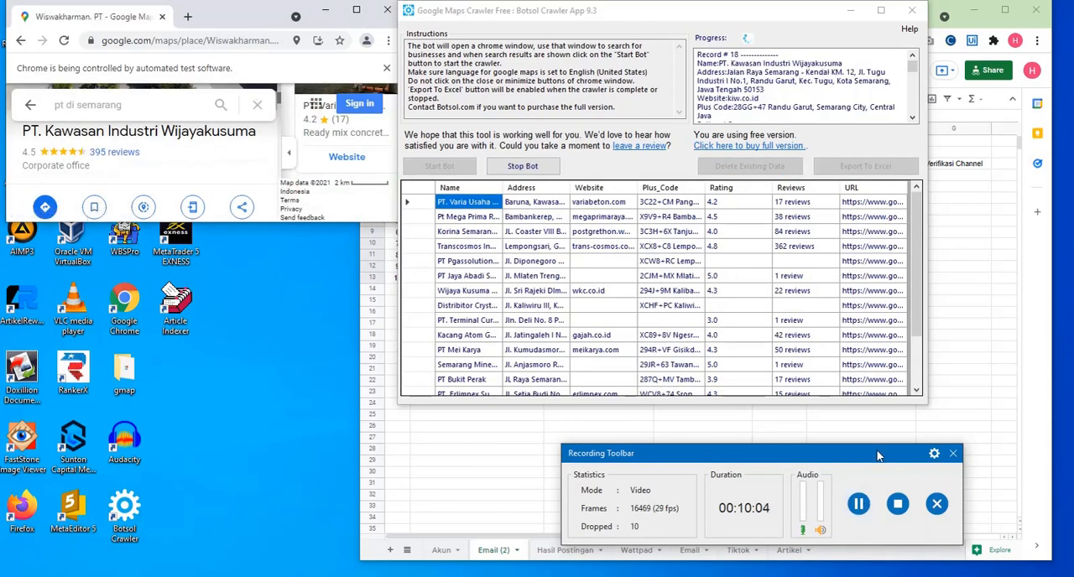
left_click_drag(878, 455, 861, 576)
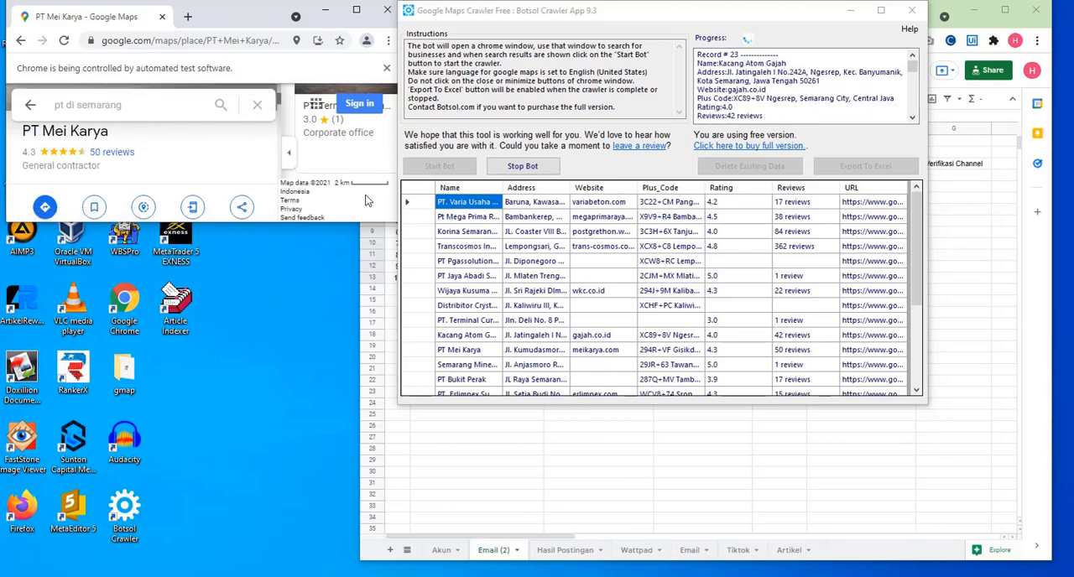
- Minimize the crawler window and bring the spreadsheet's Email (2) sheet to the front
left_click(849, 14)
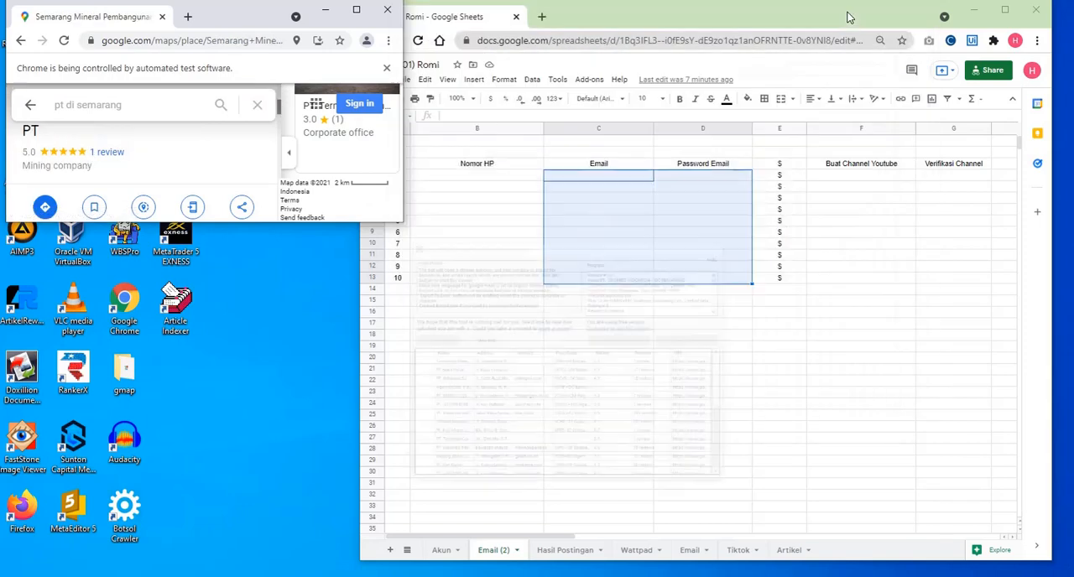
left_click(791, 19)
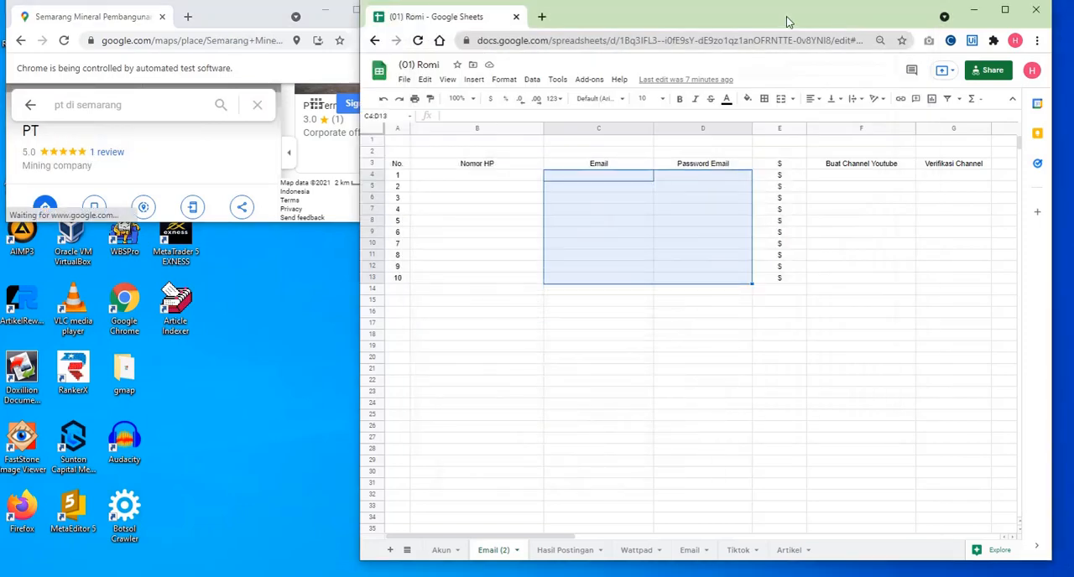
left_click(626, 224)
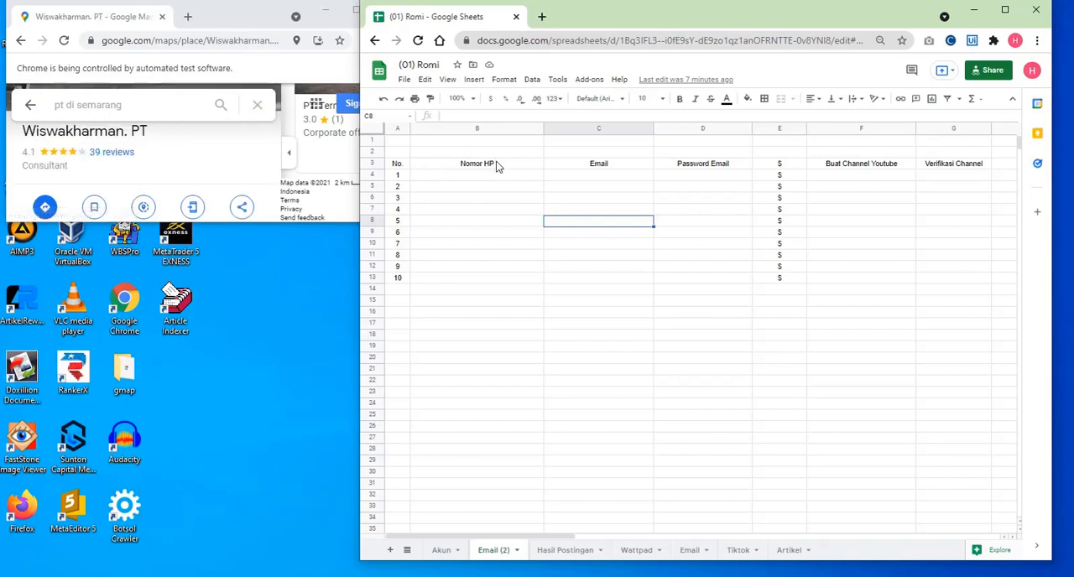
- Examine the Nomor HP, Email, Password Email, Buat Channel Youtube and Verifikasi Channel columns for accounts 1 to 10
left_click_drag(496, 165, 614, 278)
left_click(675, 189)
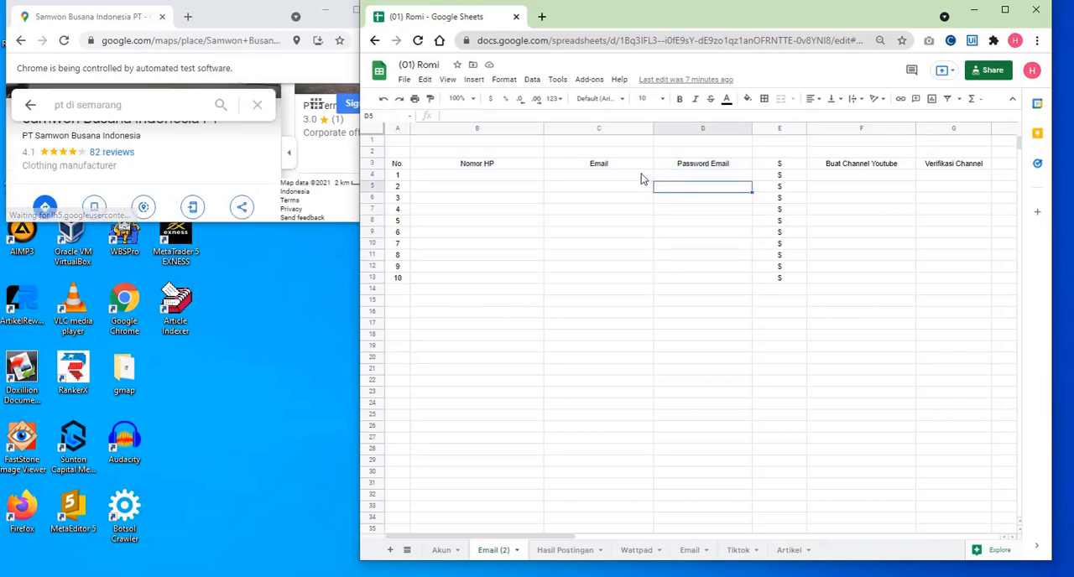
left_click_drag(873, 167, 946, 167)
left_click(913, 199)
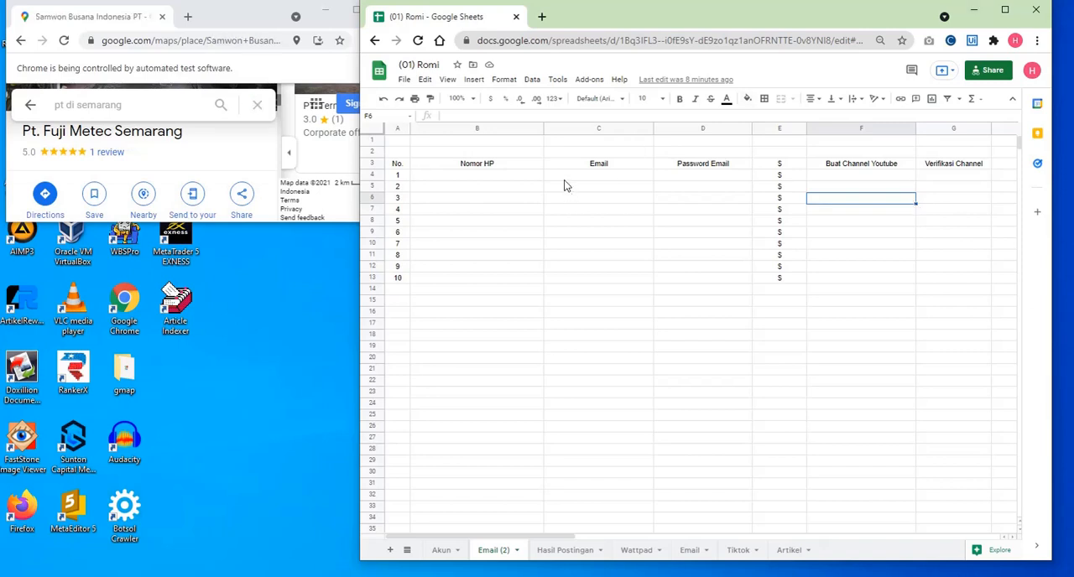
left_click(526, 176)
left_click_drag(576, 178, 718, 180)
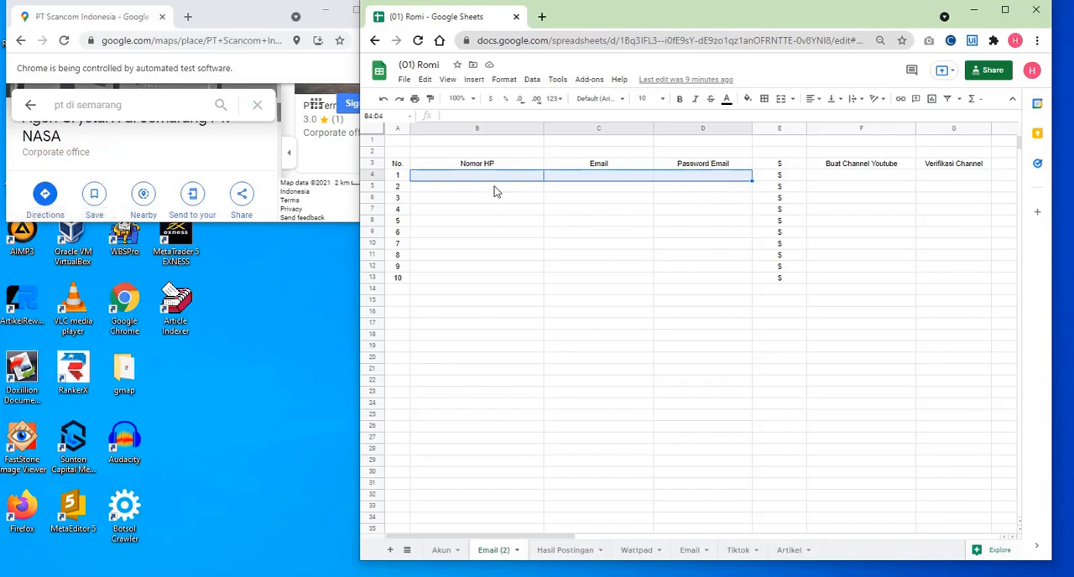
left_click_drag(493, 185, 959, 277)
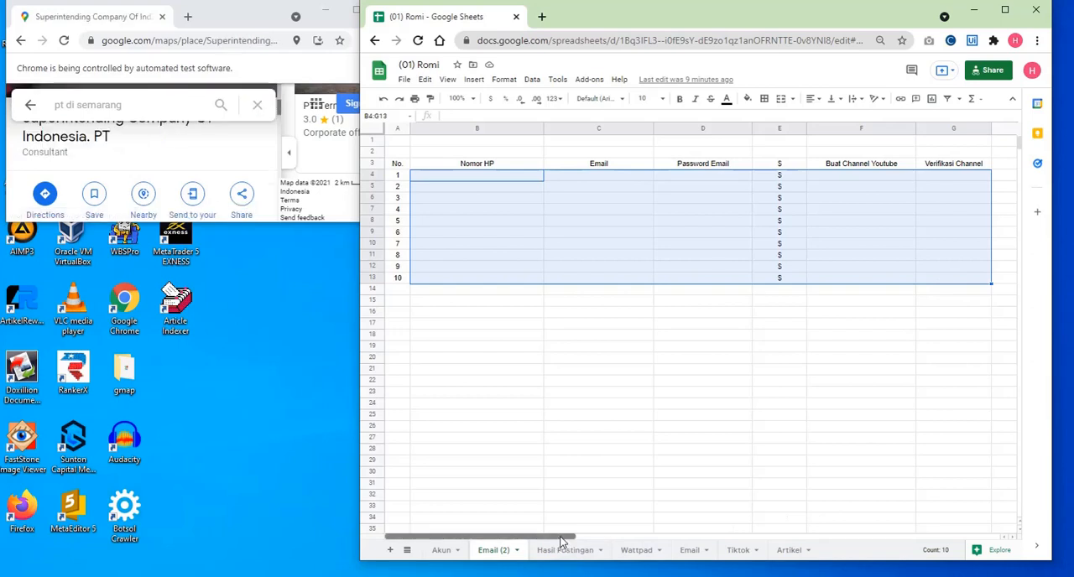
- Examine the columns further along the Email (2) sheet and the Buat Channel Youtube cells F4:F13
left_click_drag(571, 537, 577, 537)
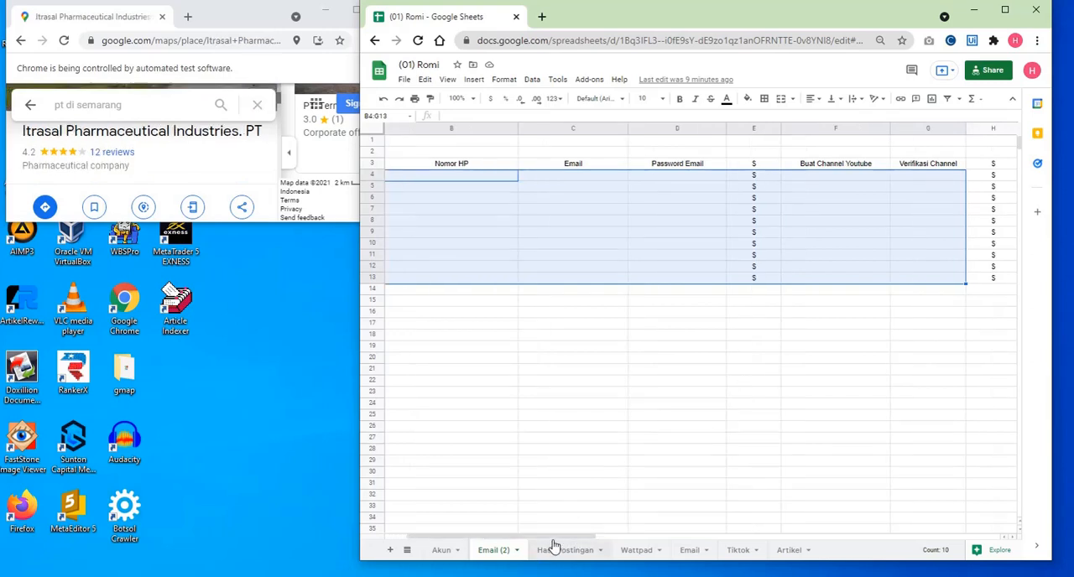
left_click_drag(558, 535, 647, 530)
left_click(631, 371)
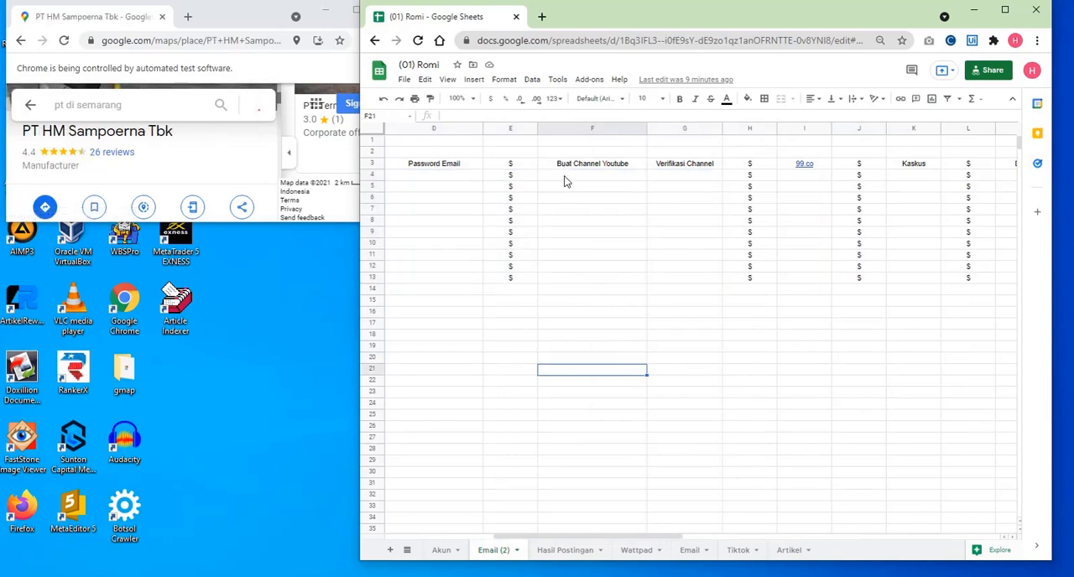
left_click_drag(566, 179, 568, 279)
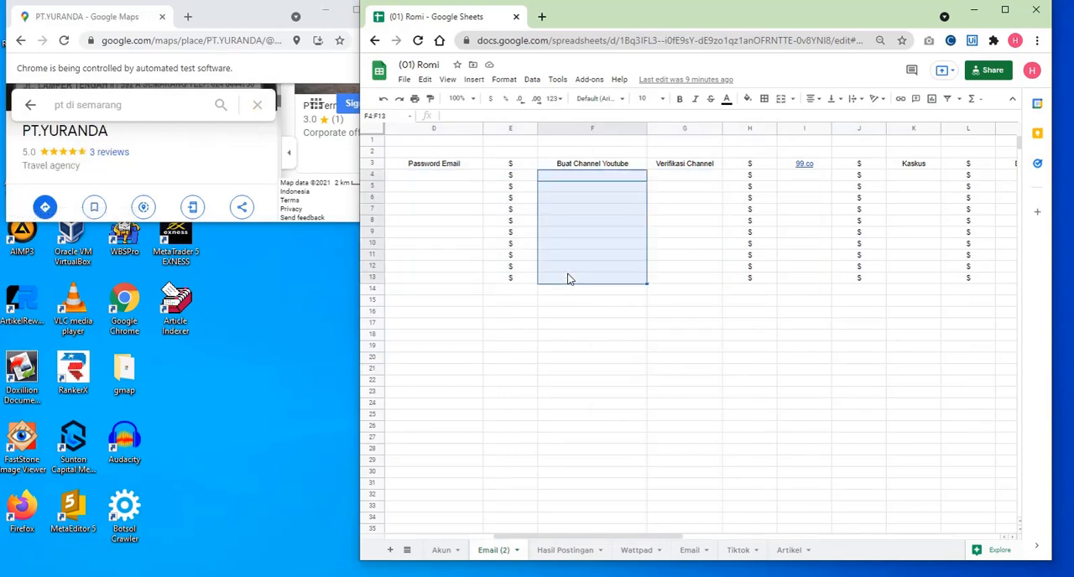
left_click(577, 174)
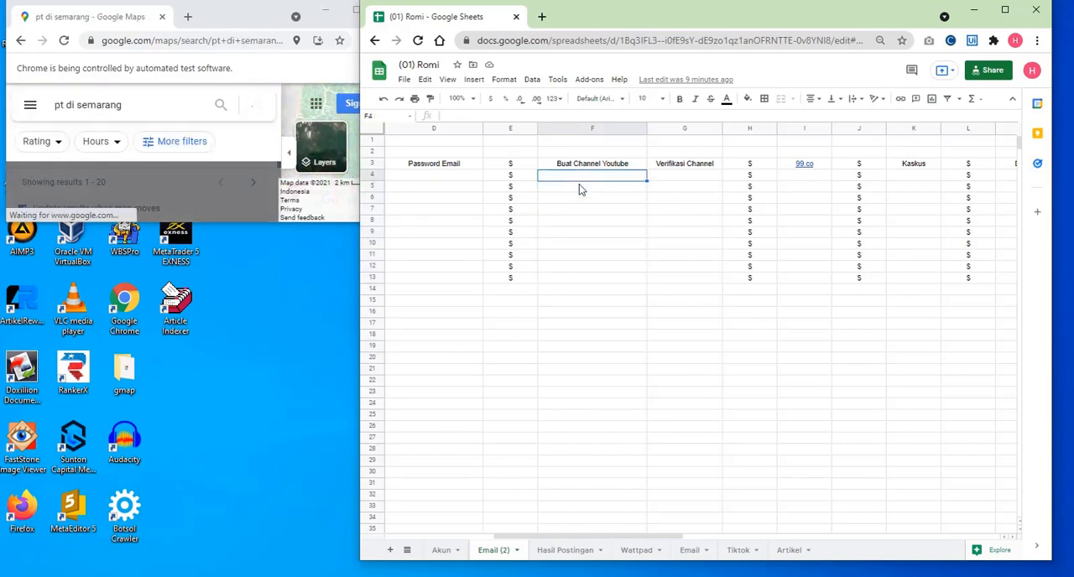
left_click_drag(578, 188, 592, 281)
- Enter youtube.com./verify in cell G2, above the Verifikasi Channel header
left_click(695, 165)
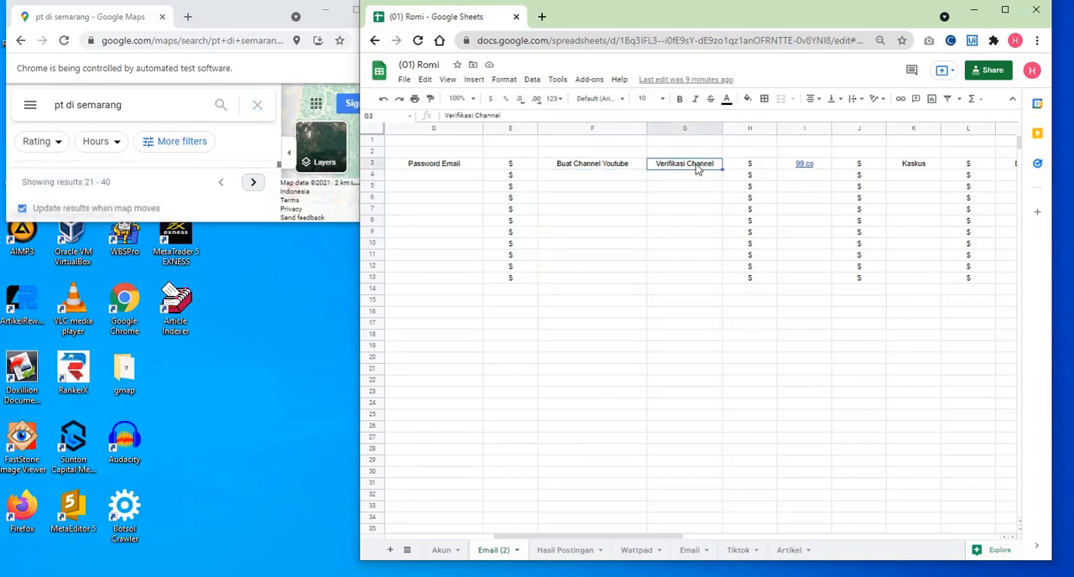
left_click(675, 155)
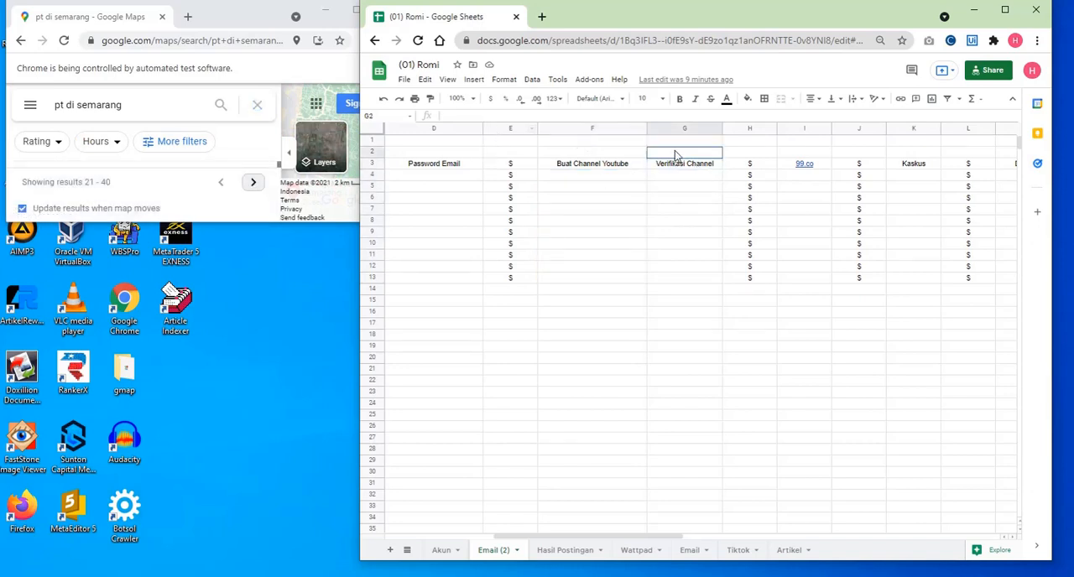
type("youtube.com")
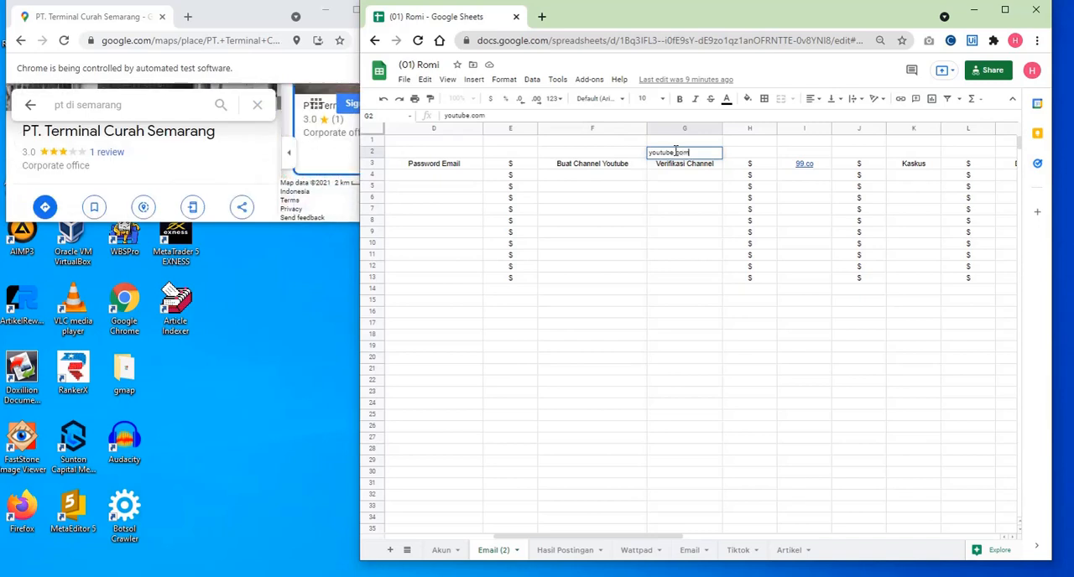
type("/verify")
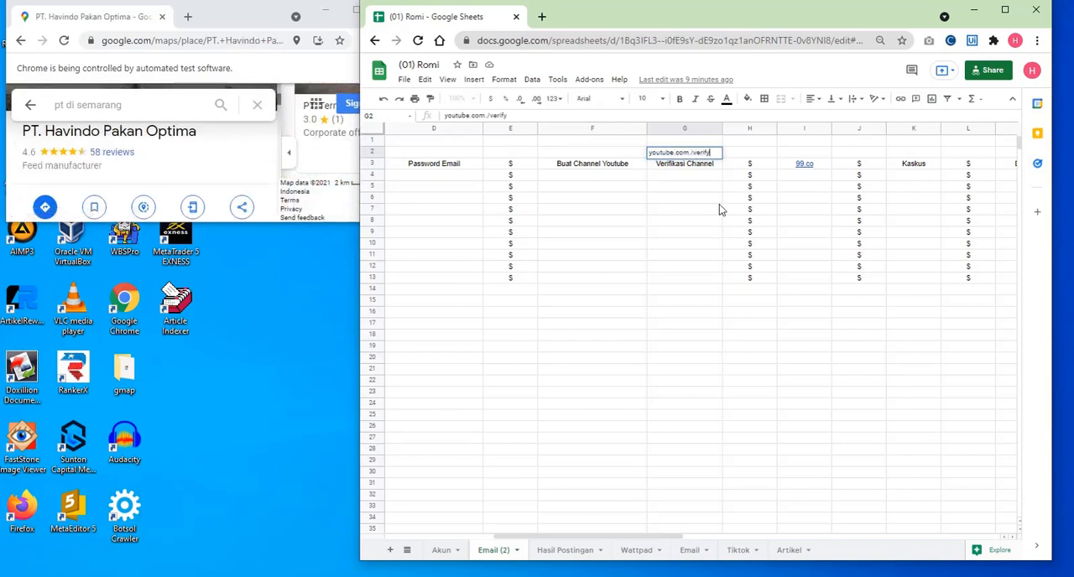
left_click(713, 200)
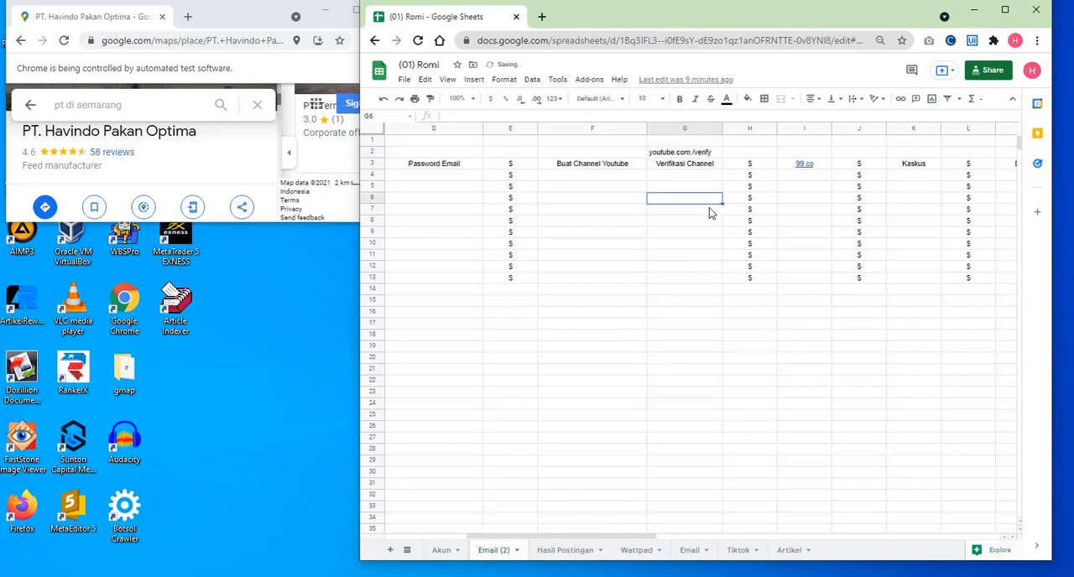
- Centre the verification address in cell G2 horizontally
left_click(683, 153)
left_click(814, 100)
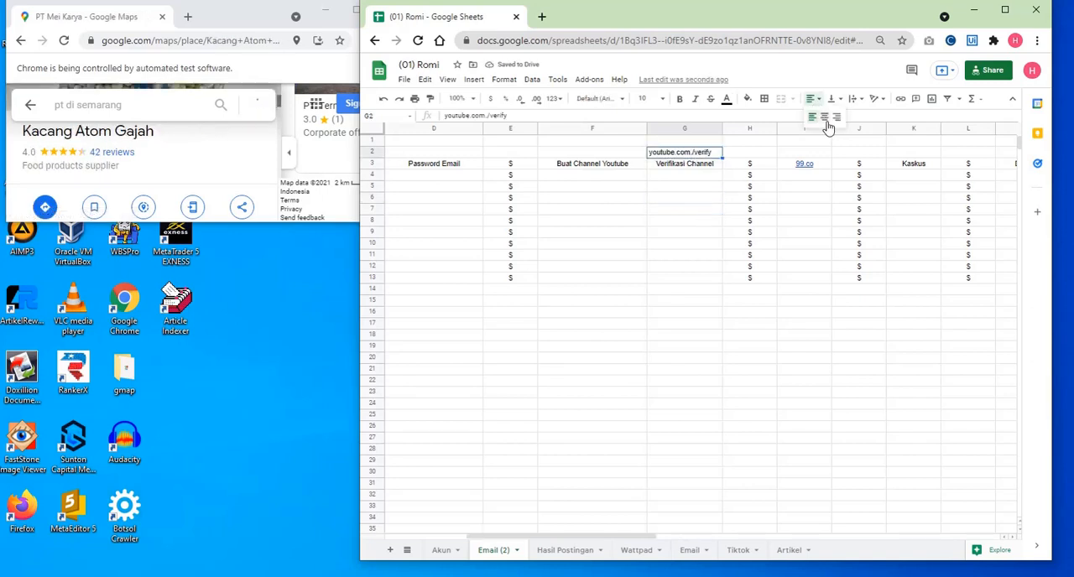
left_click(825, 116)
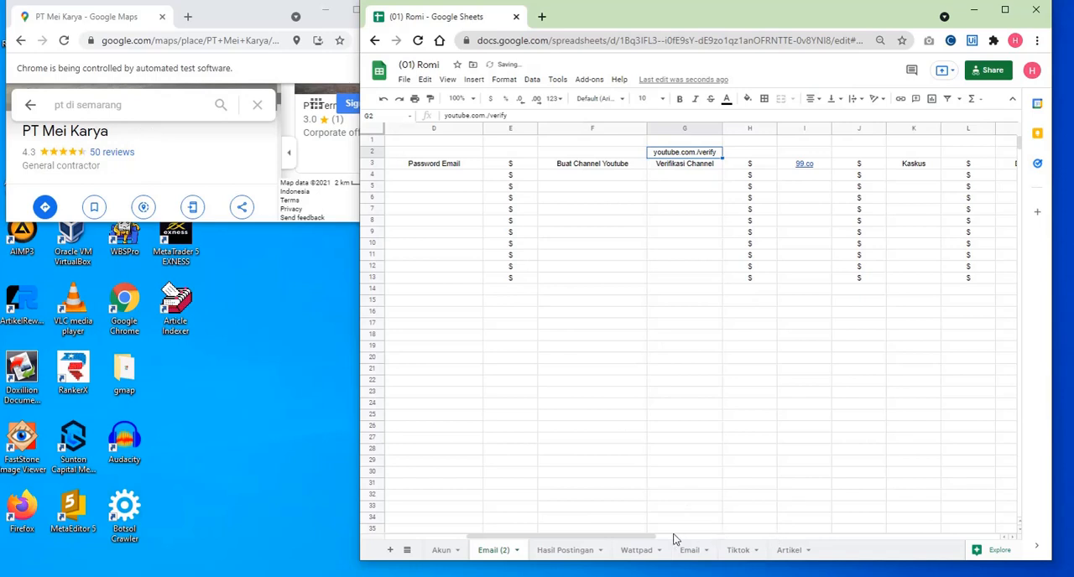
left_click_drag(673, 540, 570, 542)
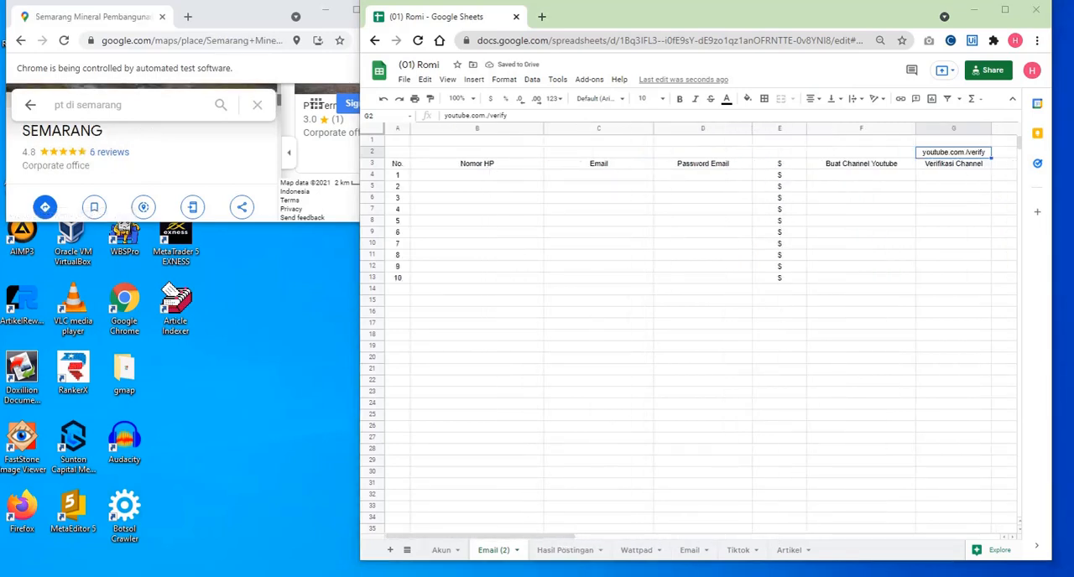
- Switch to Notepad++, write the spreadsheet's ipb.link short address in a new document, and close the editor
key("super")
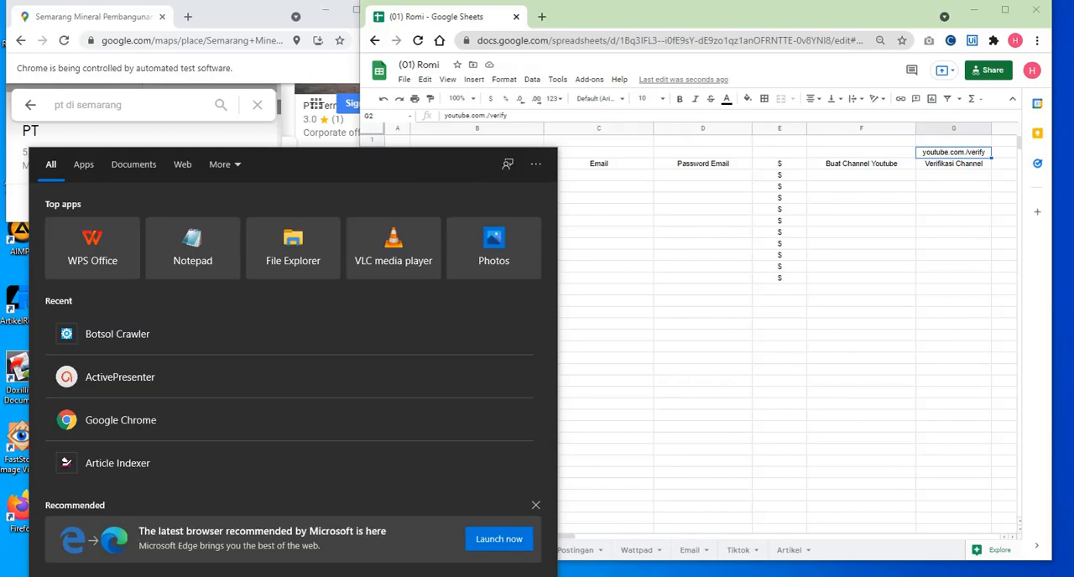
type("note")
key("Return")
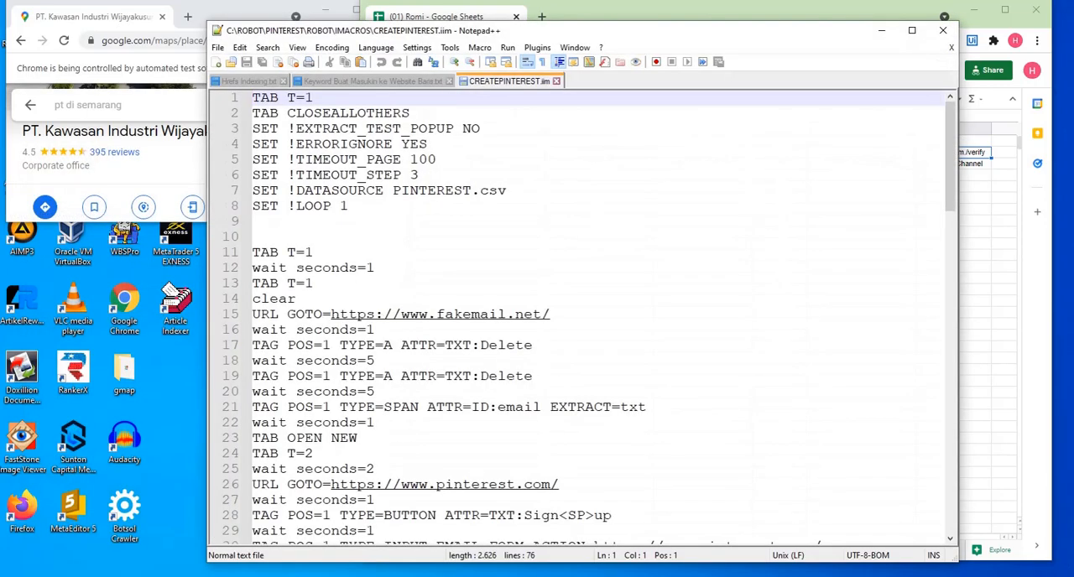
left_click(216, 63)
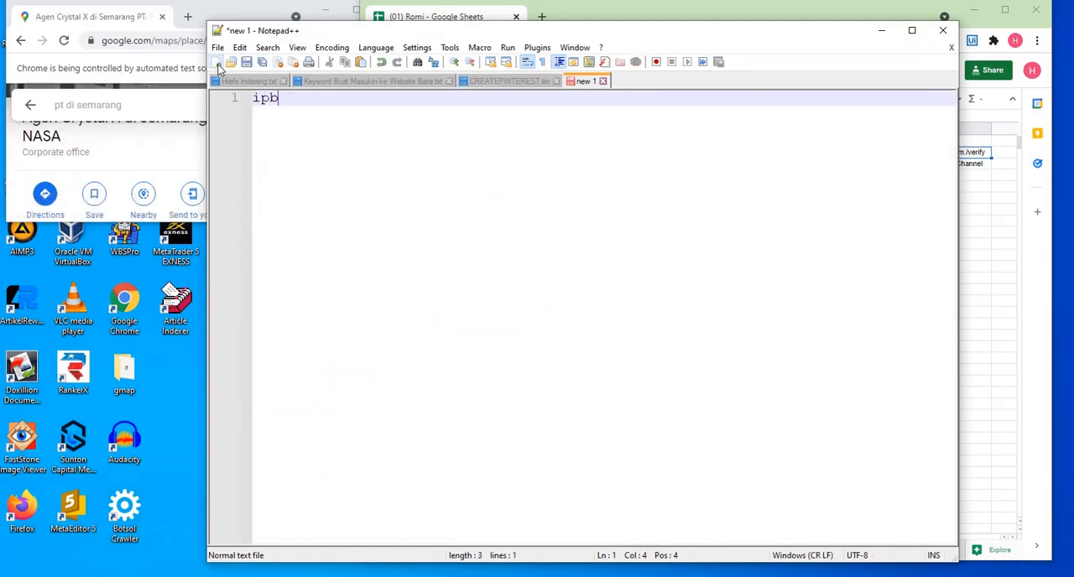
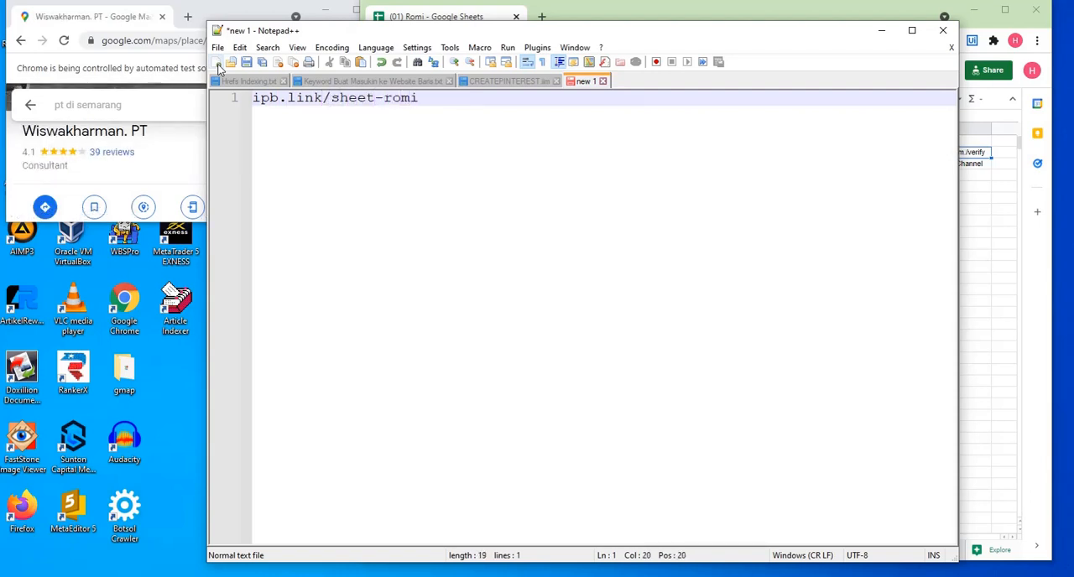
left_click(941, 36)
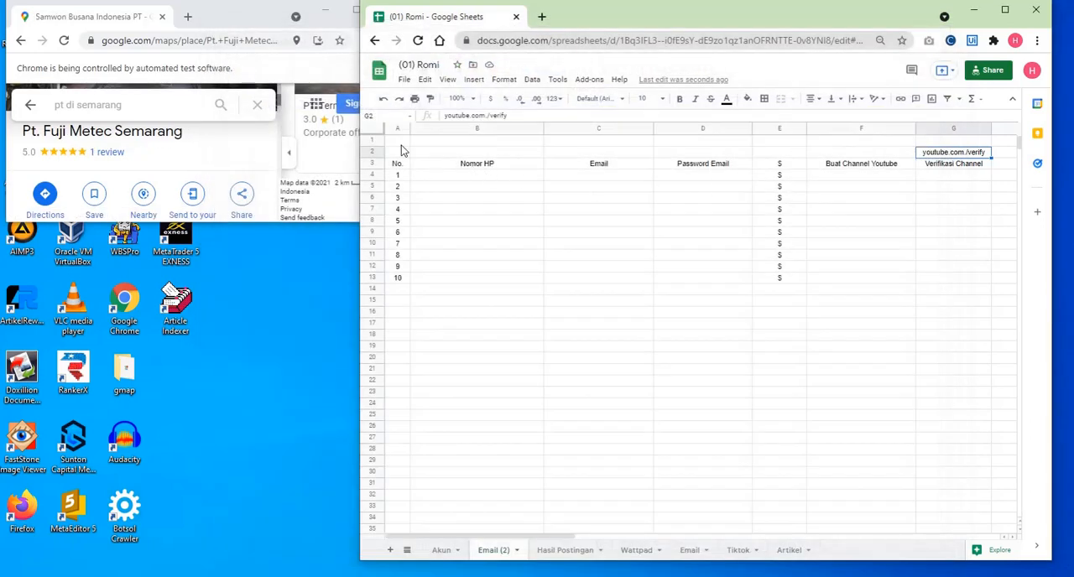
- Examine the Email (2) sheet from the No. column onward, then its Nomor HP to Verifikasi Channel block B2:G14
left_click_drag(397, 139, 844, 243)
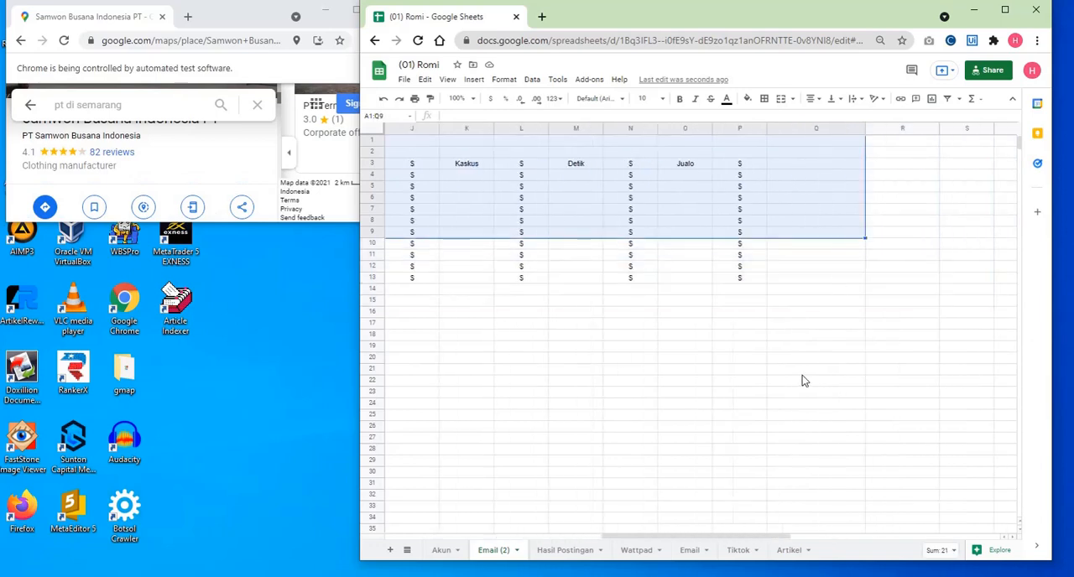
left_click(802, 371)
left_click_drag(761, 536, 574, 529)
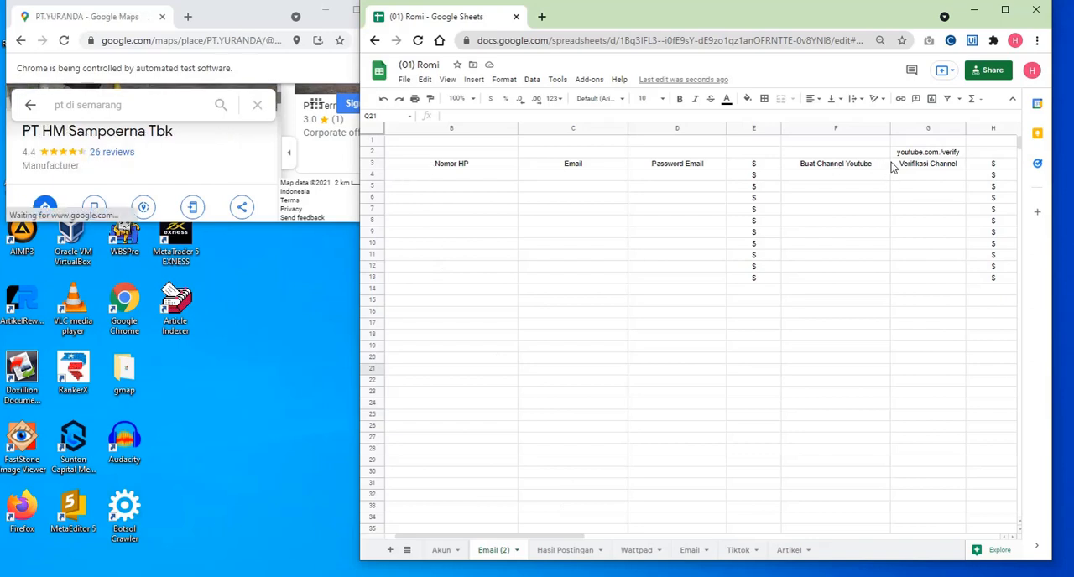
left_click_drag(931, 154, 453, 290)
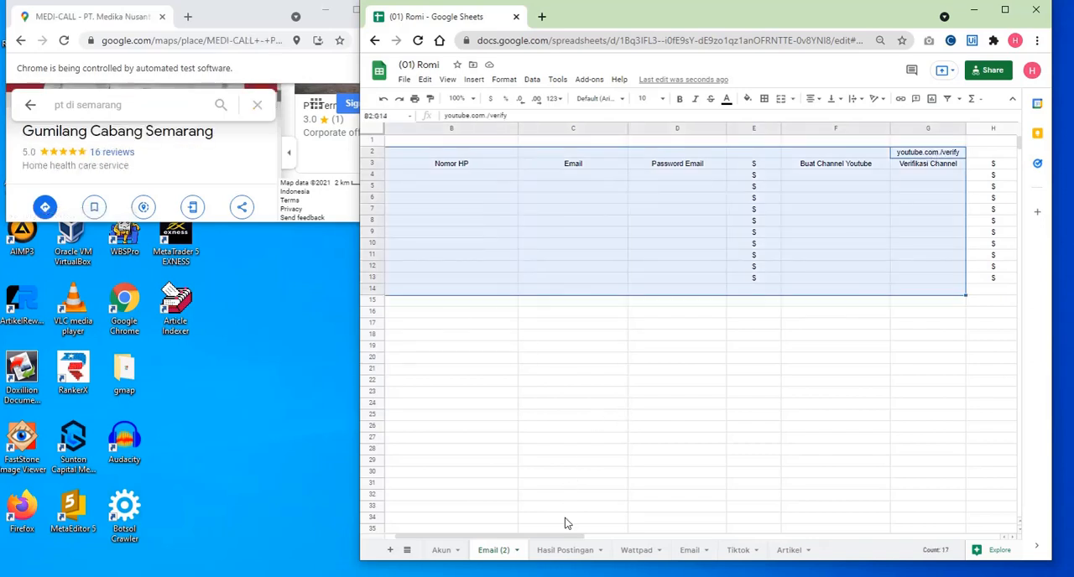
- Examine the 99.co, Kaskus, Detik and Jualo headers in I3:O3 of the Email (2) sheet
left_click_drag(565, 538, 747, 540)
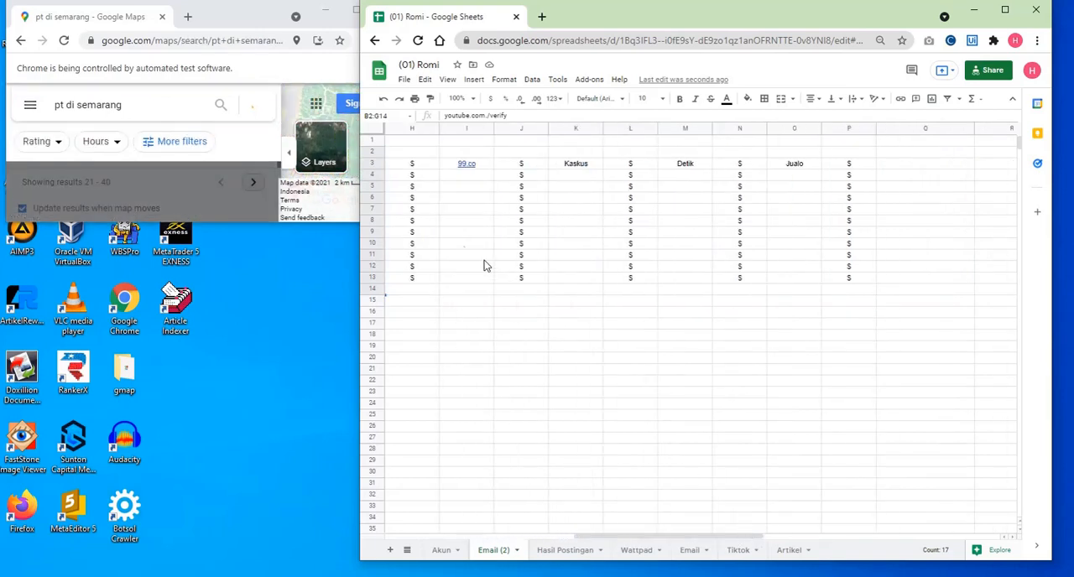
left_click(489, 166)
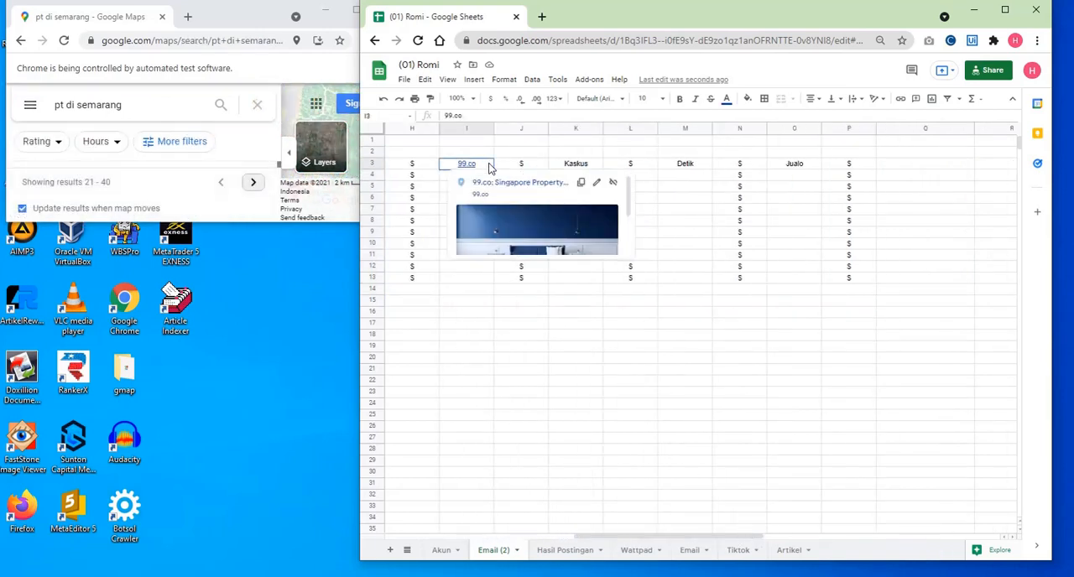
left_click(583, 168)
left_click(692, 170)
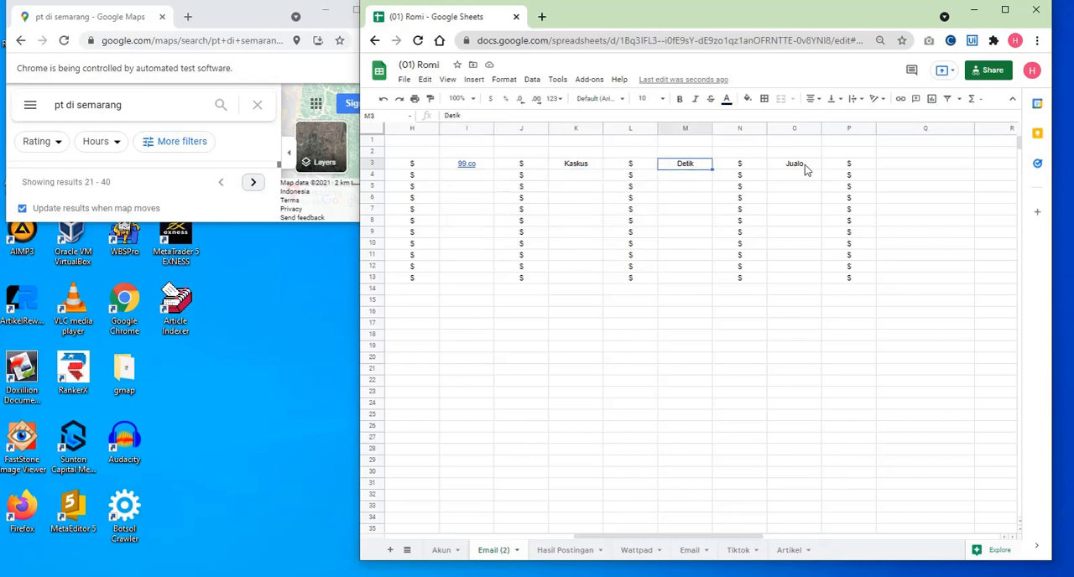
left_click(805, 166)
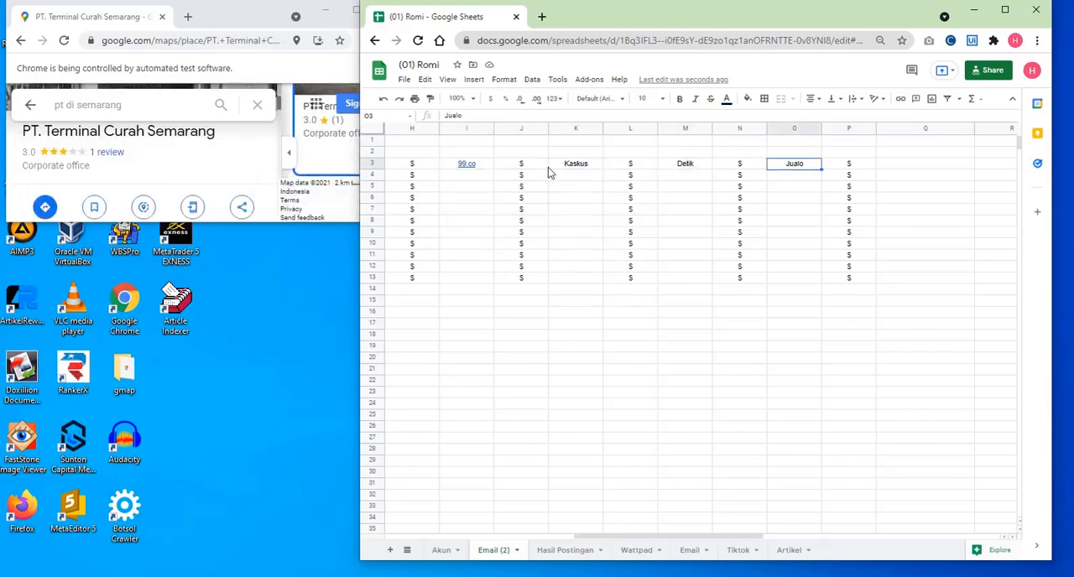
mouse_move(485, 171)
left_click_drag(484, 170, 808, 166)
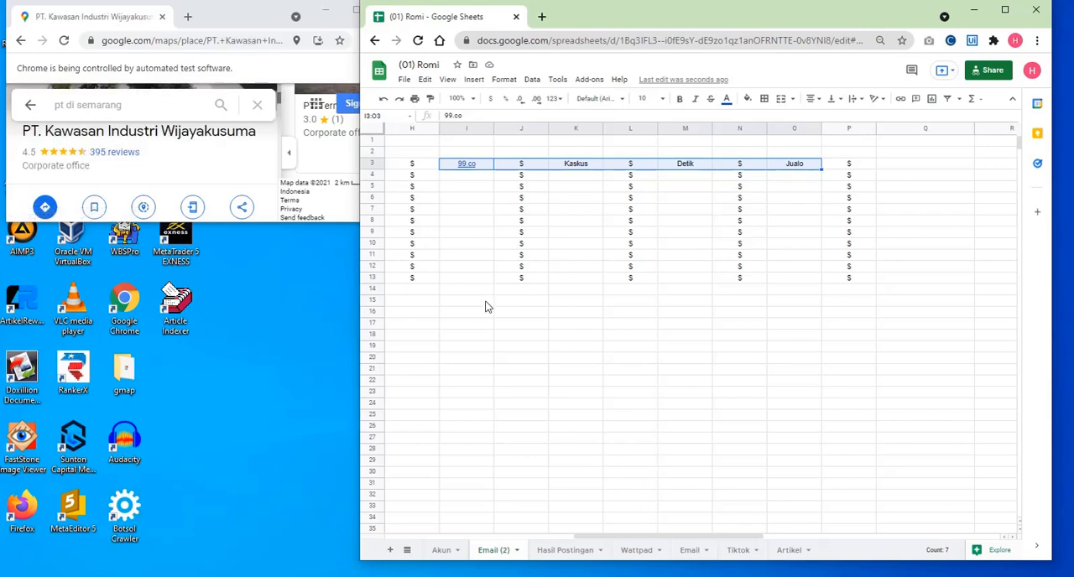
left_click_drag(696, 544, 534, 543)
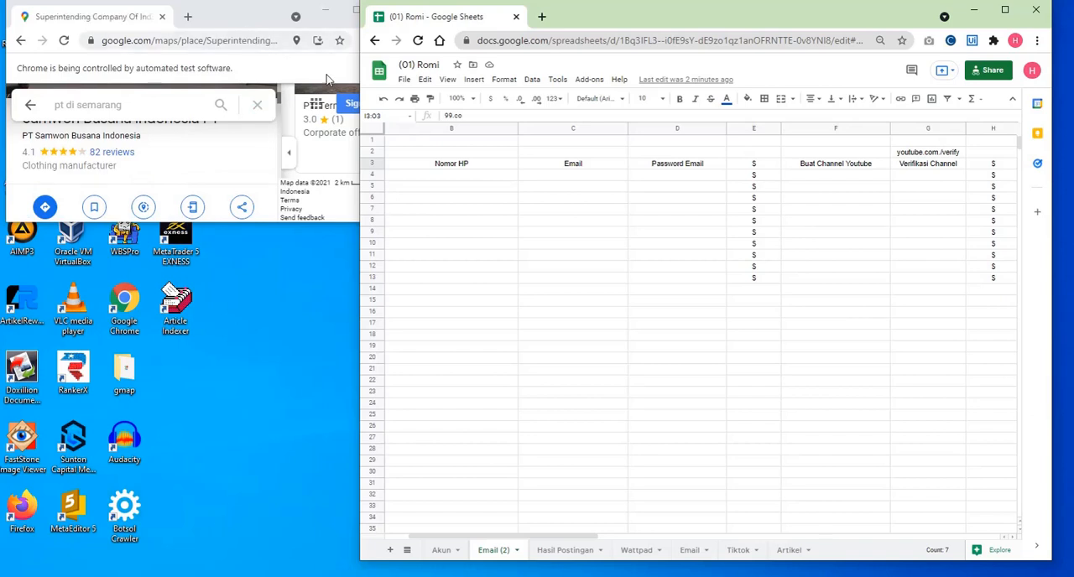
- View the Akun sheet's RDJ, Bekas and Pinterest username columns, then return to the Email (2) sheet
left_click(447, 552)
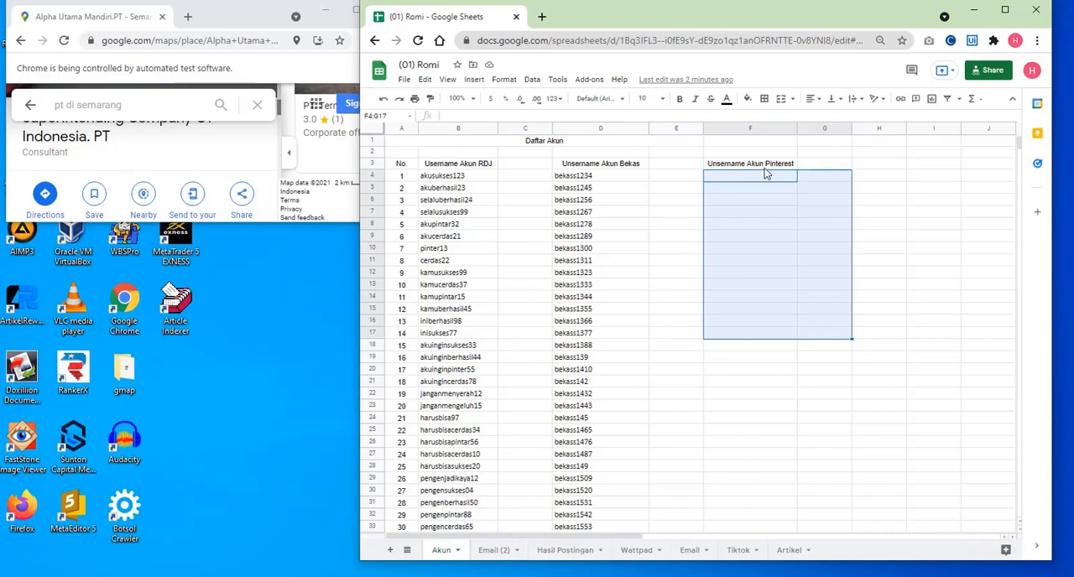
left_click(532, 80)
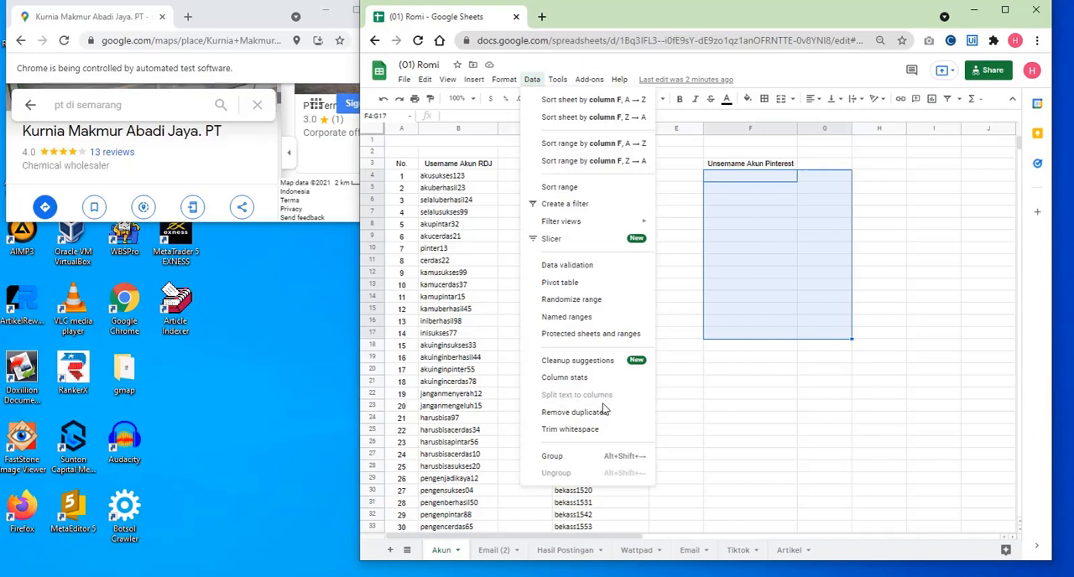
left_click(495, 550)
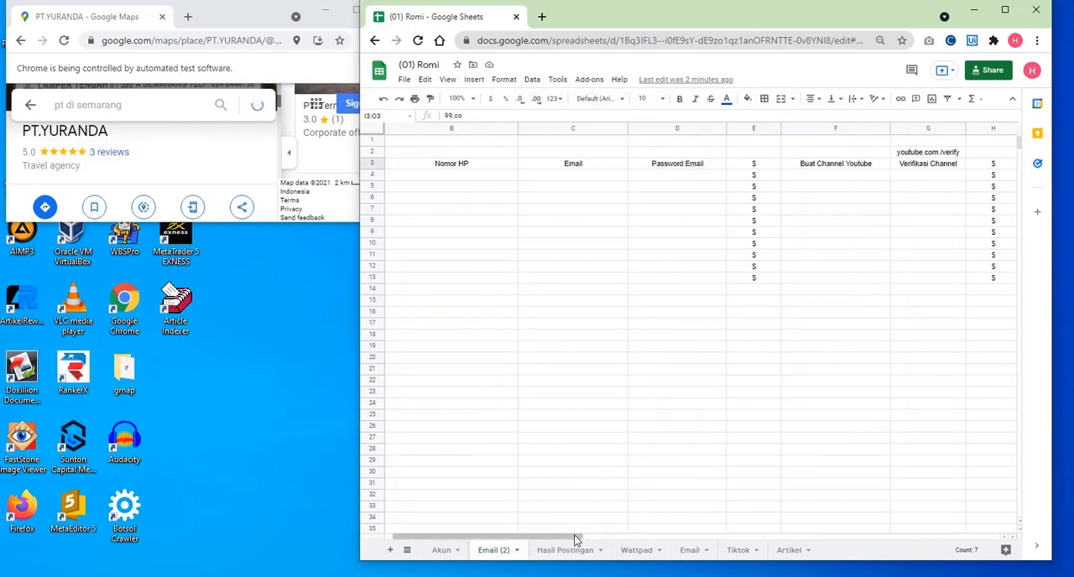
left_click_drag(641, 542, 555, 543)
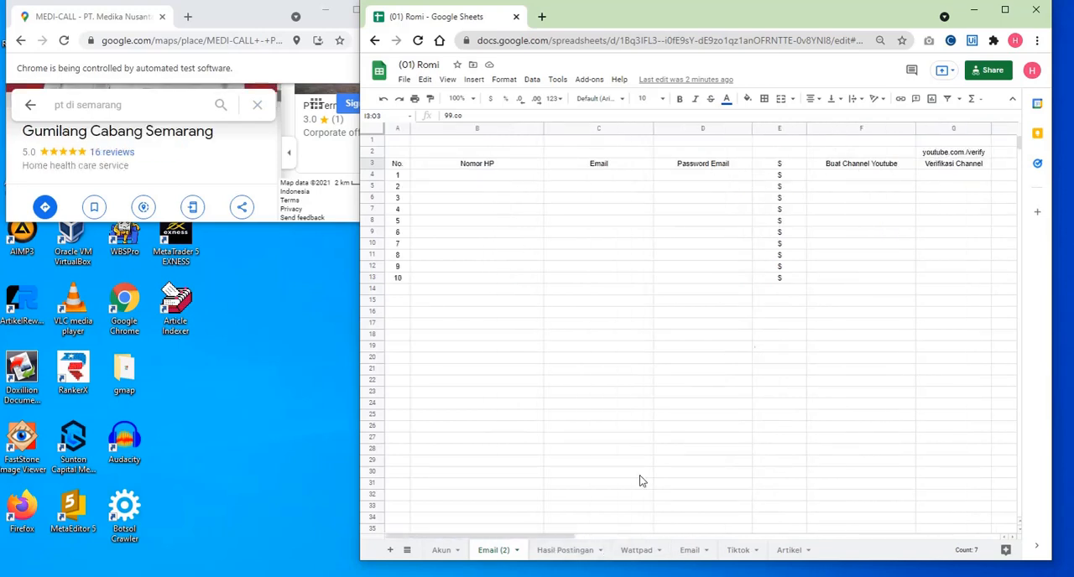
- Examine cells C4:G12 under the Email to Verifikasi Channel headers and the browser's list of other profiles
left_click_drag(547, 535, 617, 535)
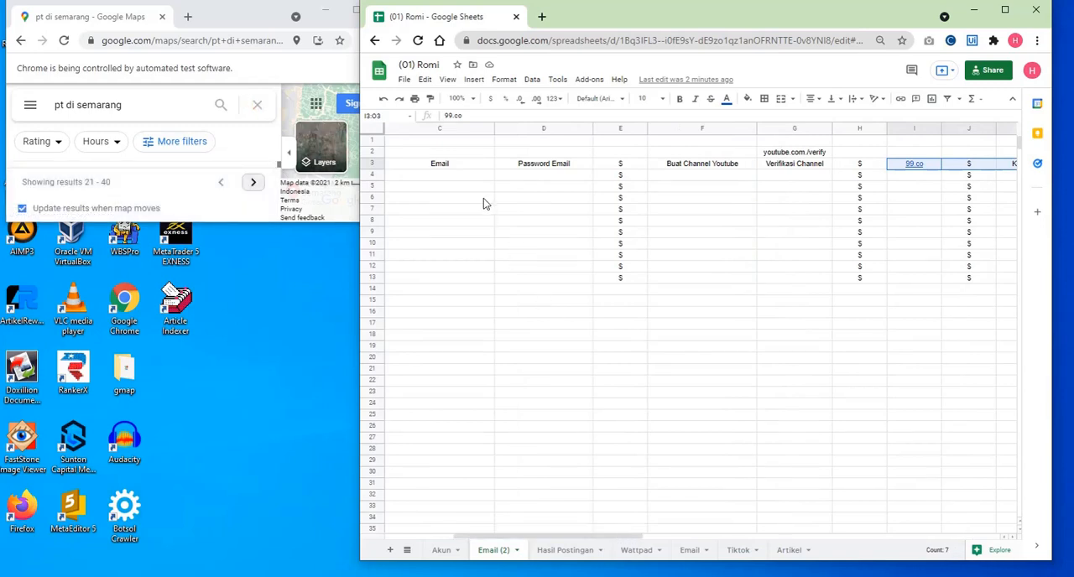
left_click_drag(481, 185, 803, 274)
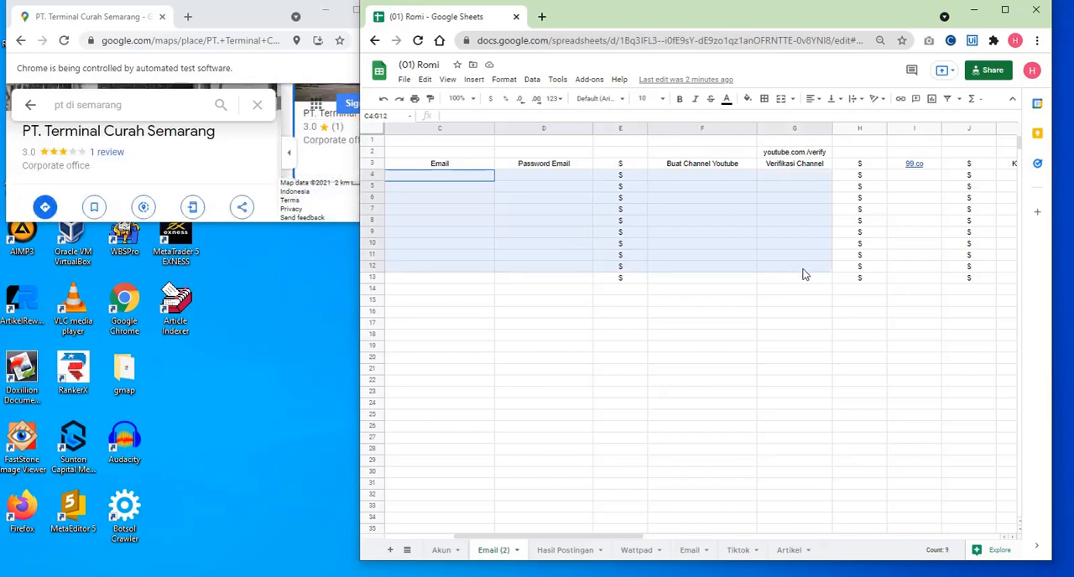
left_click(1013, 44)
scroll(940, 419, "down", 2)
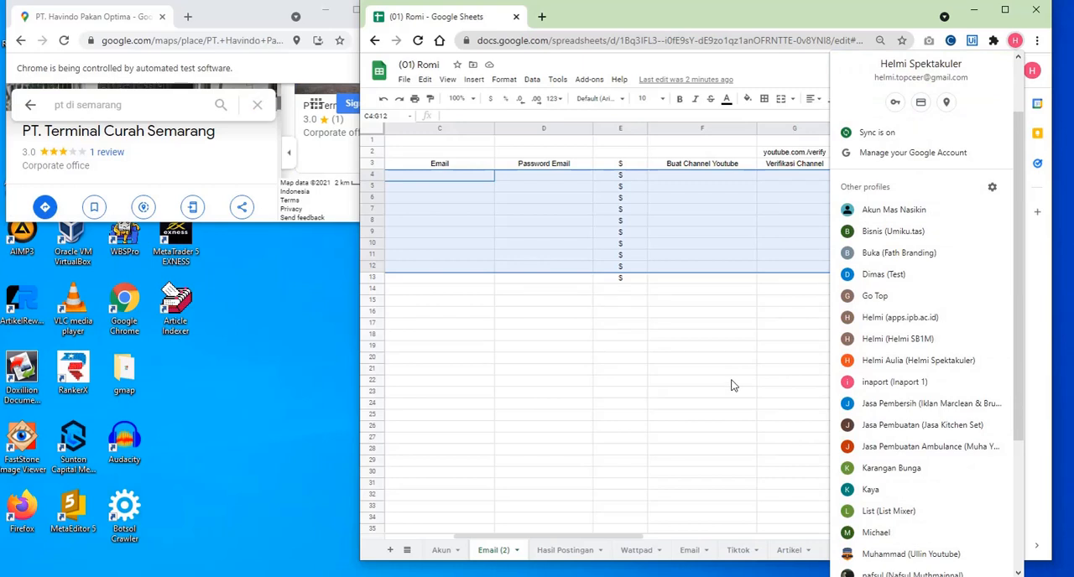
left_click(680, 359)
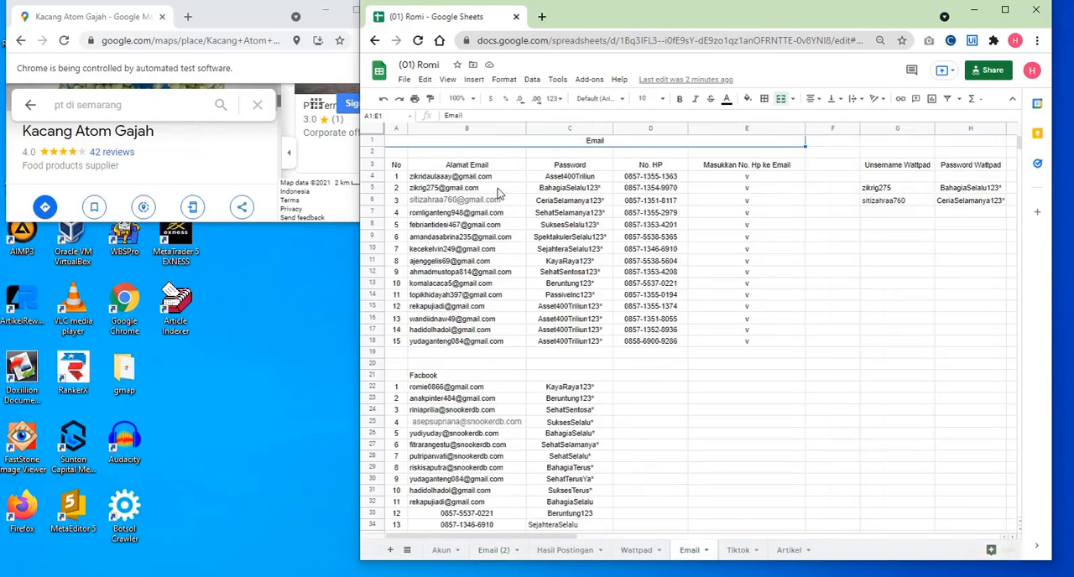
- Examine the email, password and phone number entries B4:D18 on the Email sheet, then return to Email (2)
left_click_drag(537, 327, 660, 346)
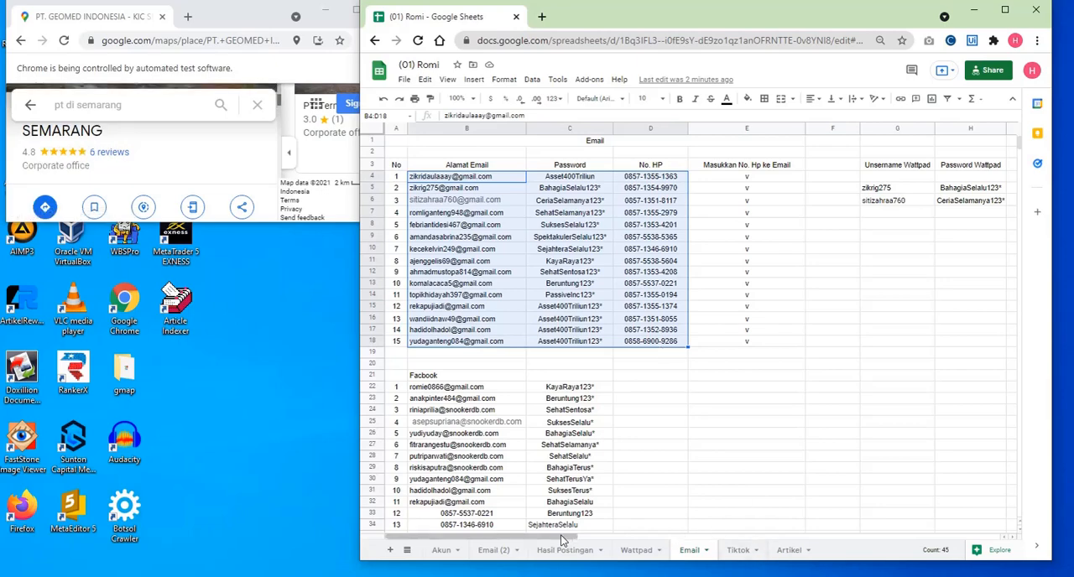
left_click_drag(504, 537, 681, 538)
left_click_drag(740, 553, 552, 541)
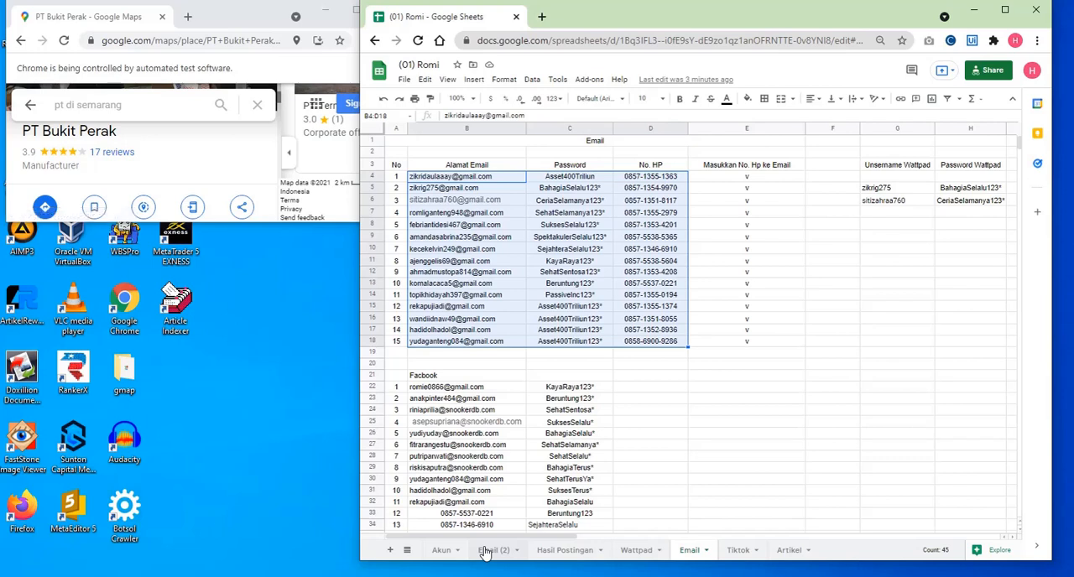
left_click(490, 550)
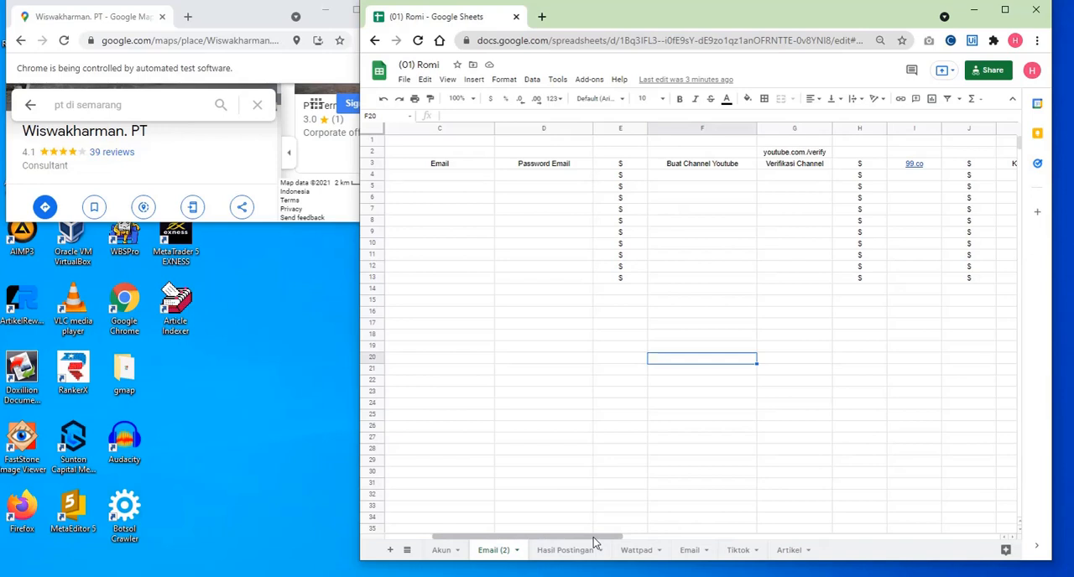
- Open a browser window with the profile listed just below Karangan Bunga, then close that window
left_click(1016, 41)
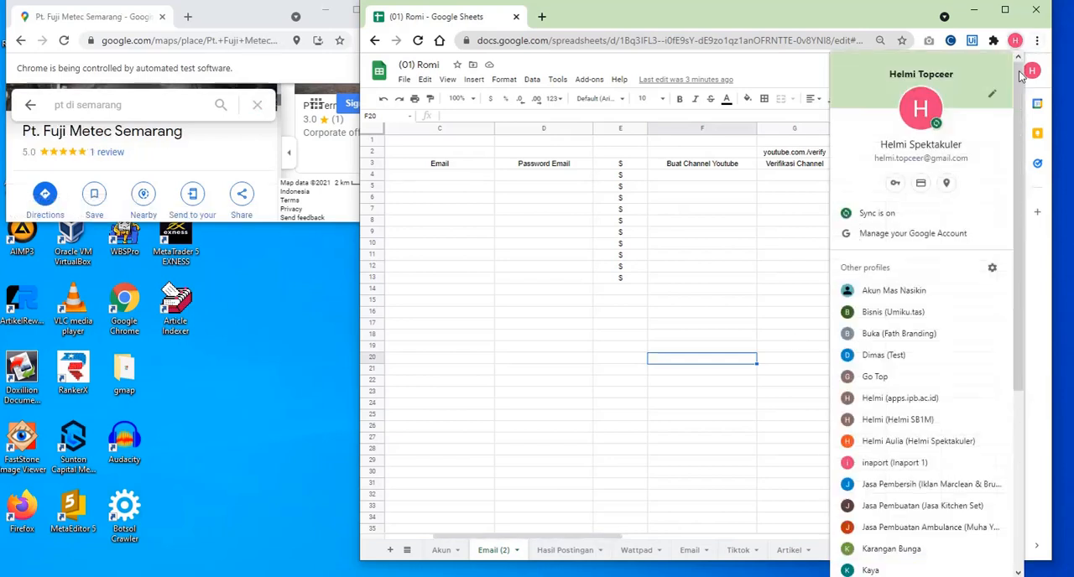
scroll(926, 423, "down", 1)
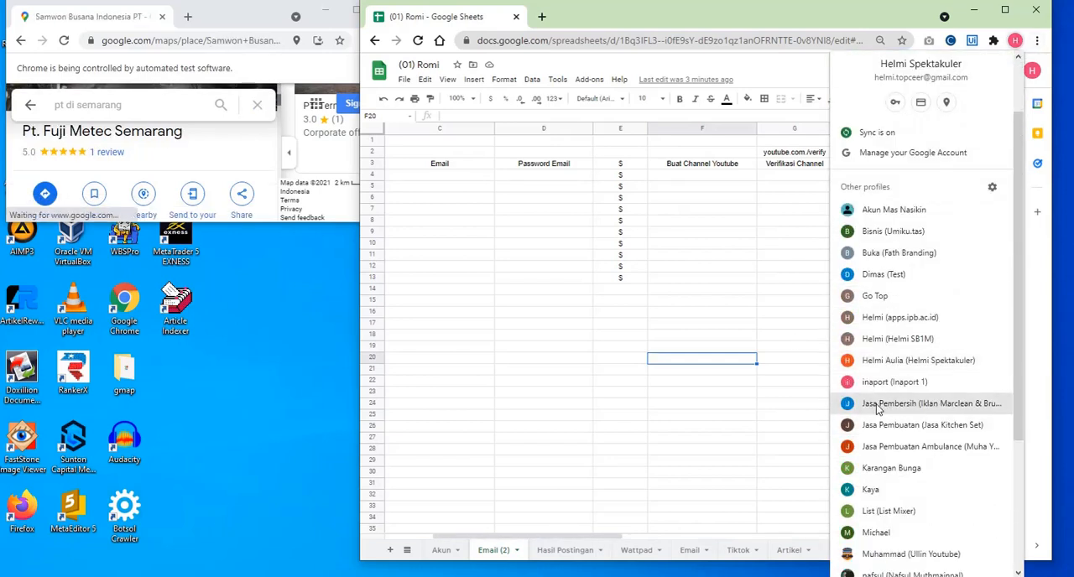
left_click(876, 490)
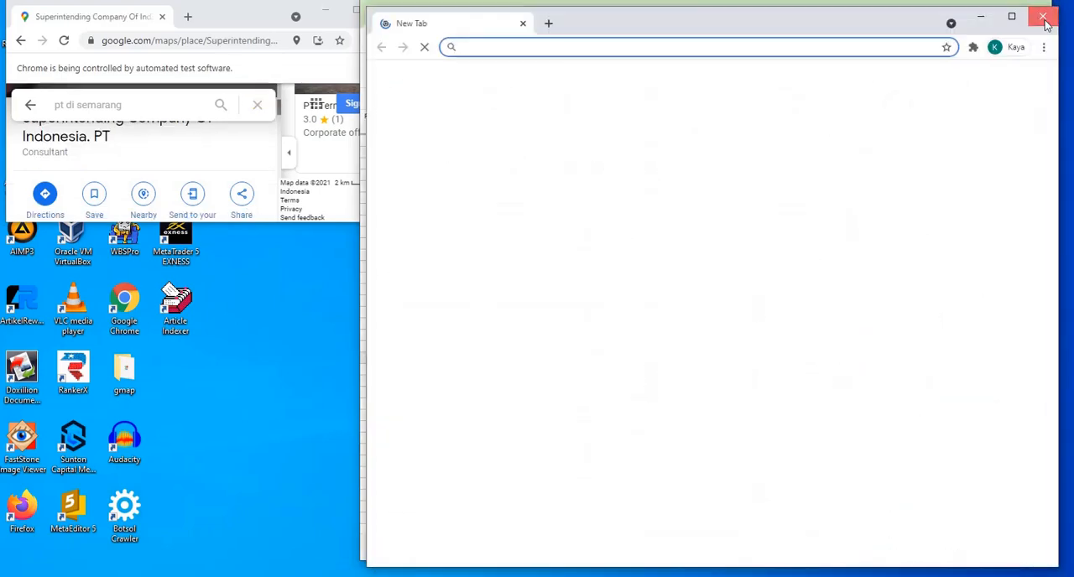
left_click(1045, 22)
left_click(1015, 47)
scroll(923, 505, "down", 4)
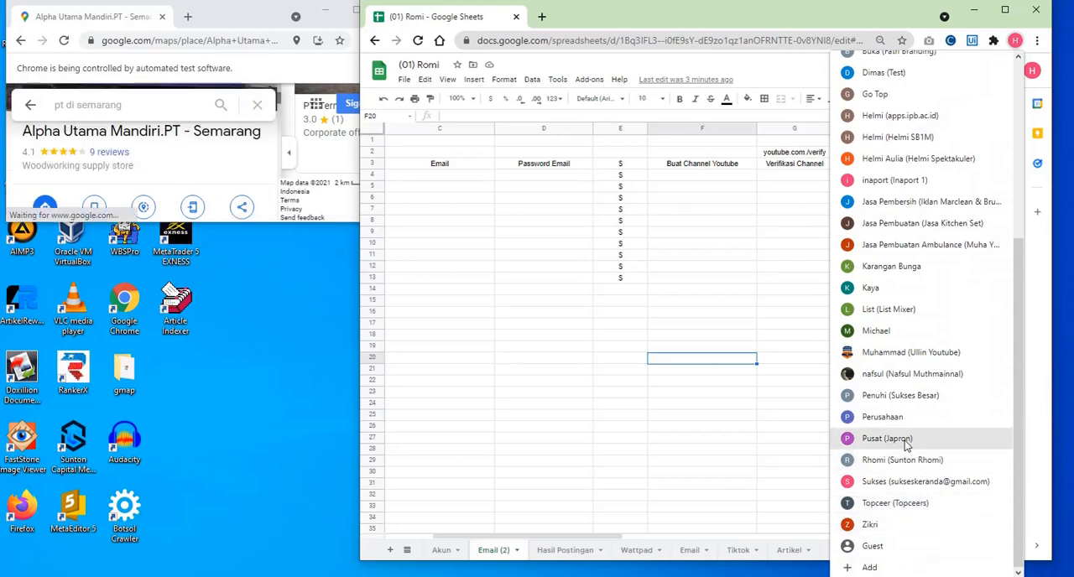
scroll(906, 444, "up", 4)
scroll(906, 440, "down", 4)
scroll(897, 378, "up", 4)
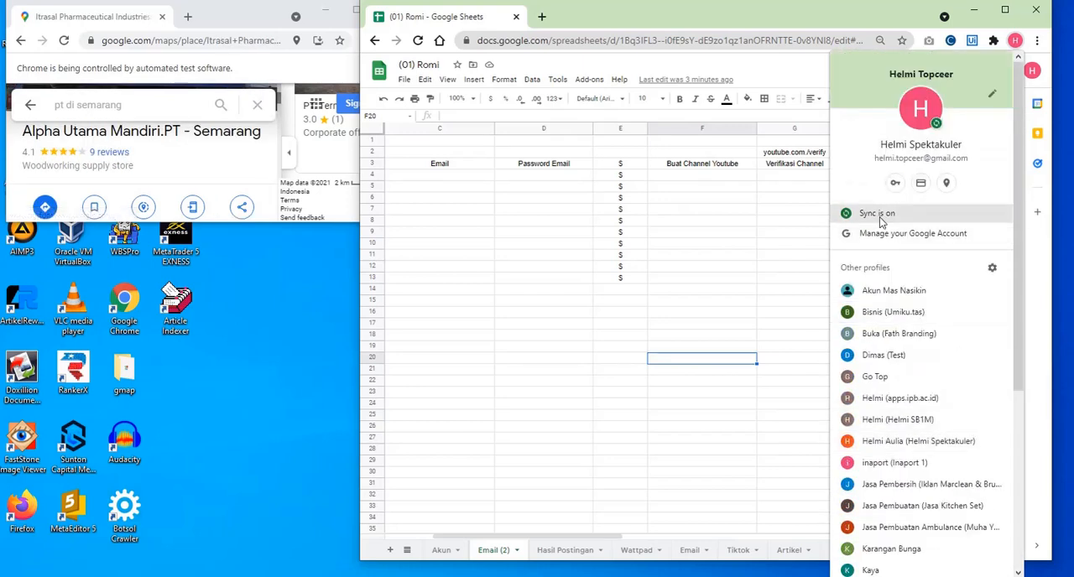
left_click(994, 270)
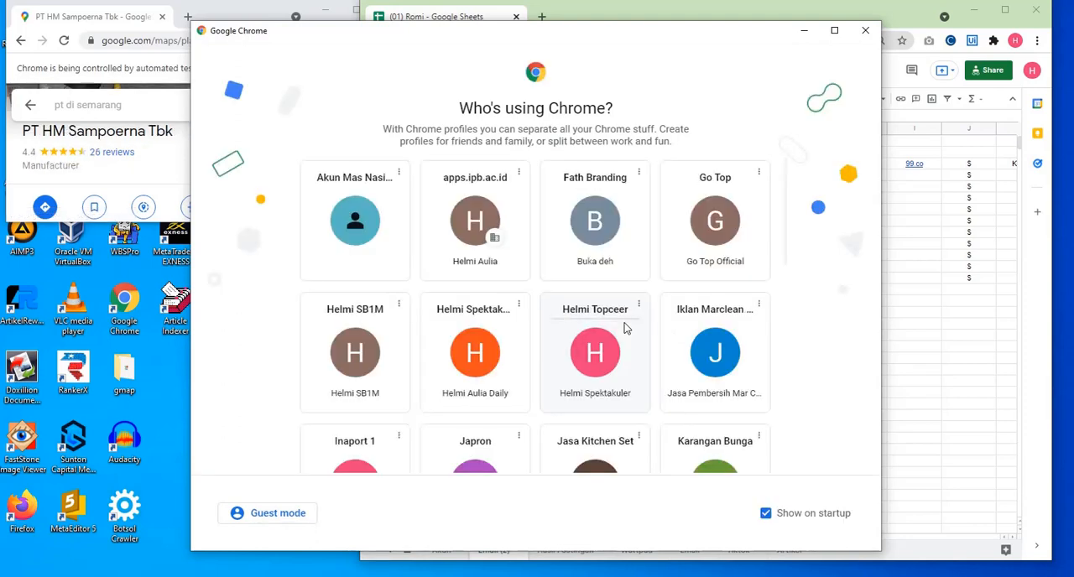
scroll(520, 311, "down", 3)
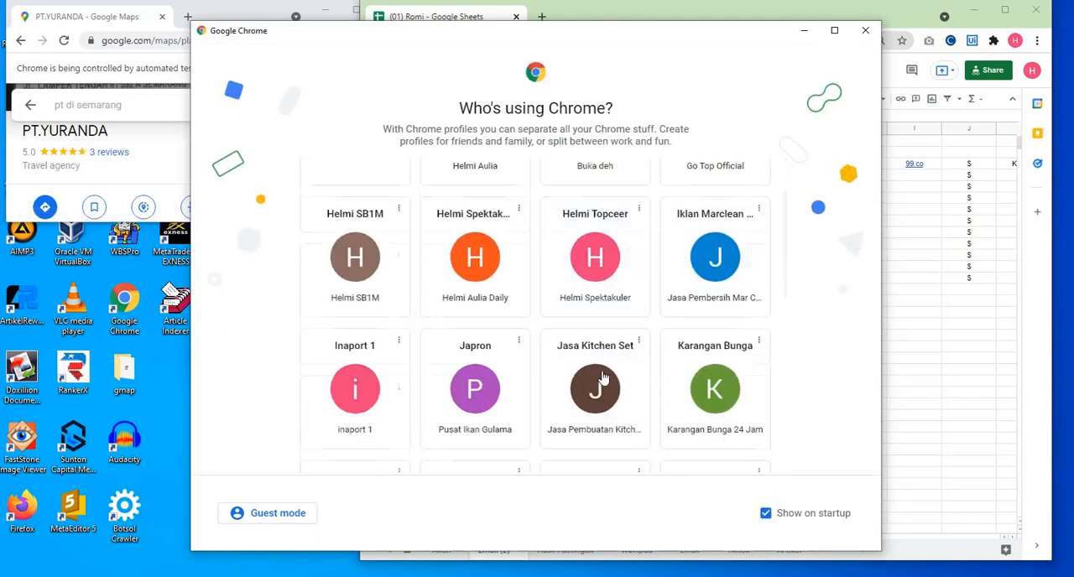
- View the deletion confirmation for the Japron profile, then cancel it and close the profile manager
left_click(519, 302)
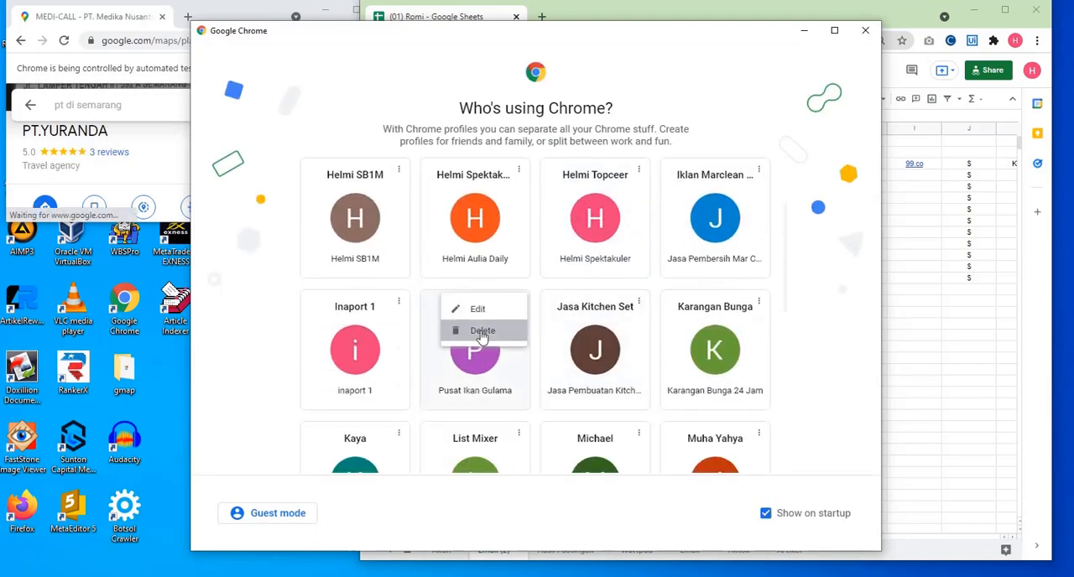
left_click(451, 329)
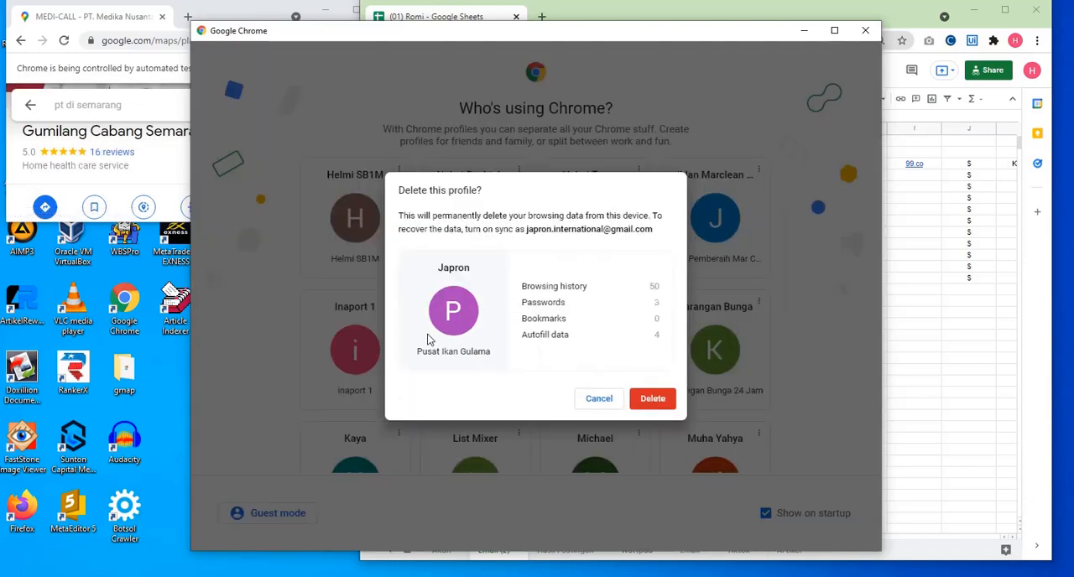
left_click(599, 398)
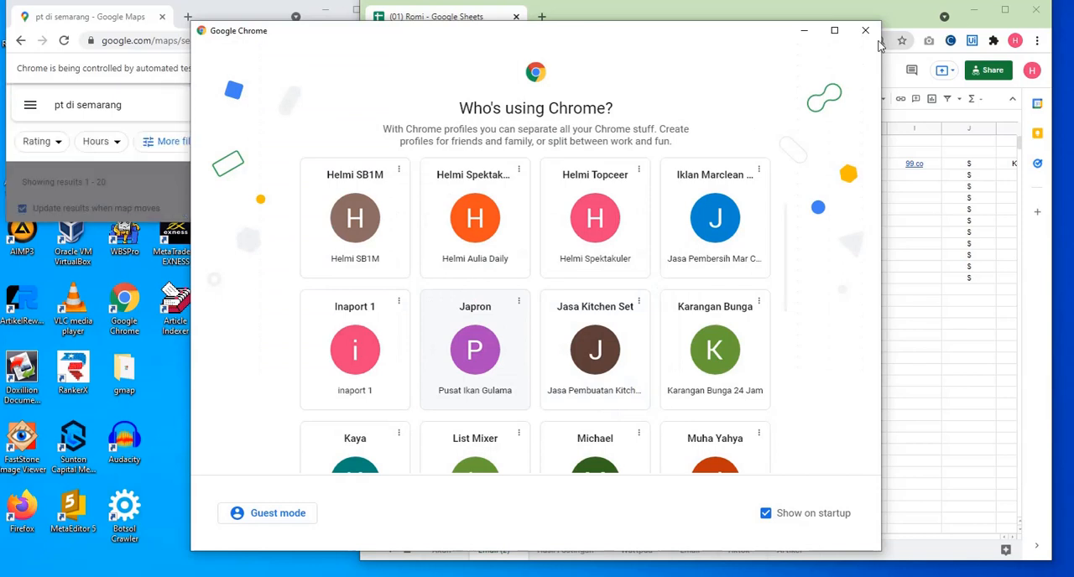
left_click(865, 32)
- Examine the Verifikasi Channel to Jualo columns on the Email (2) sheet, then reveal the hidden system tray icons
left_click(773, 239)
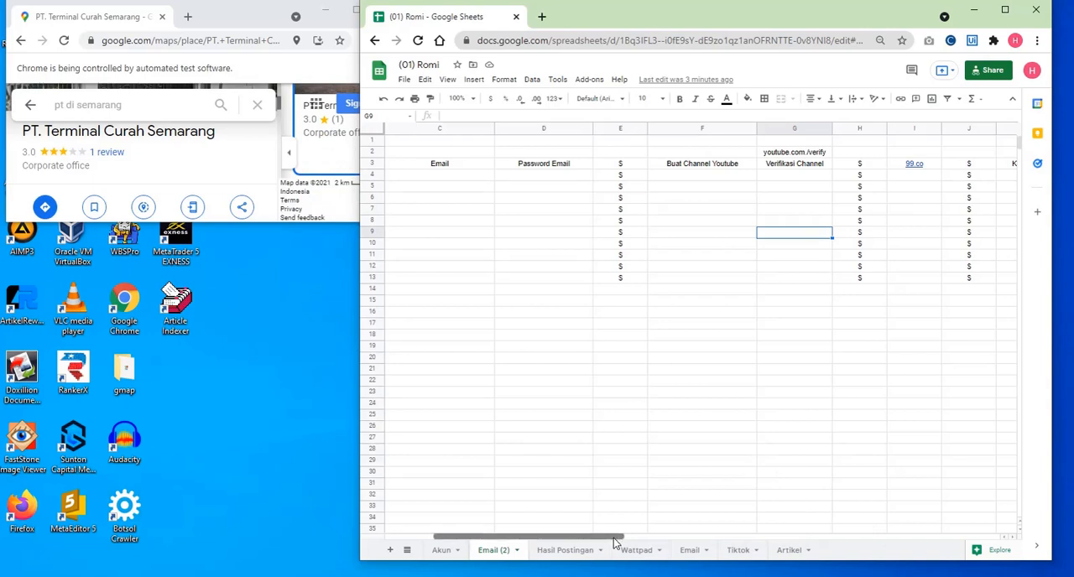
left_click_drag(613, 541, 694, 546)
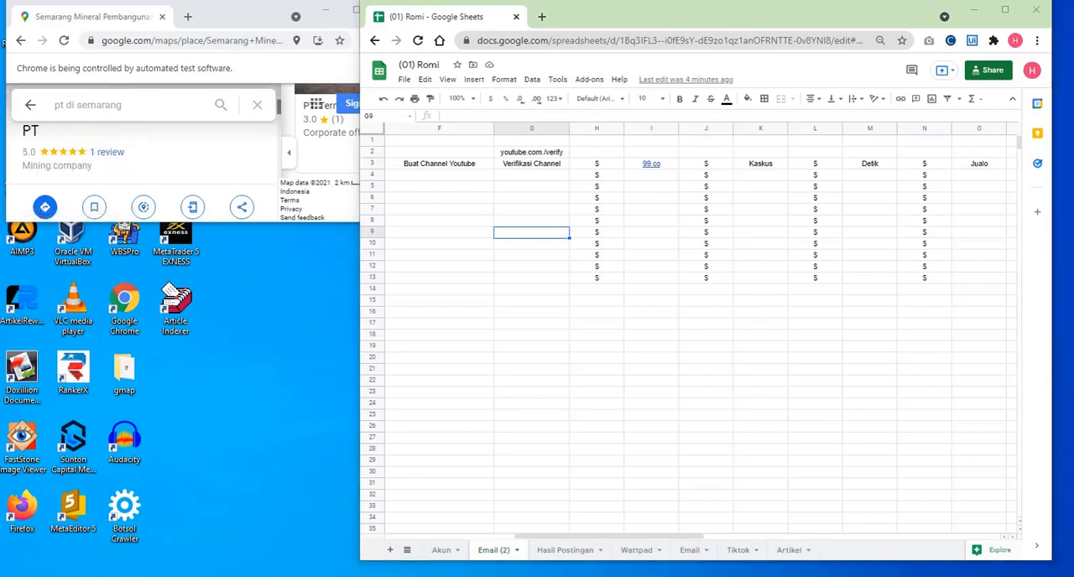
left_click(912, 575)
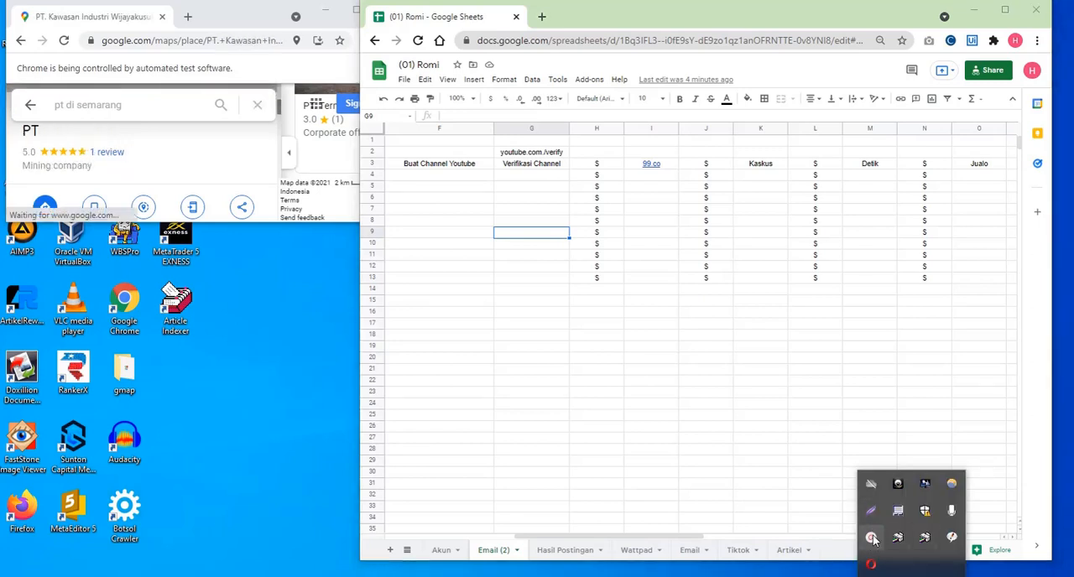